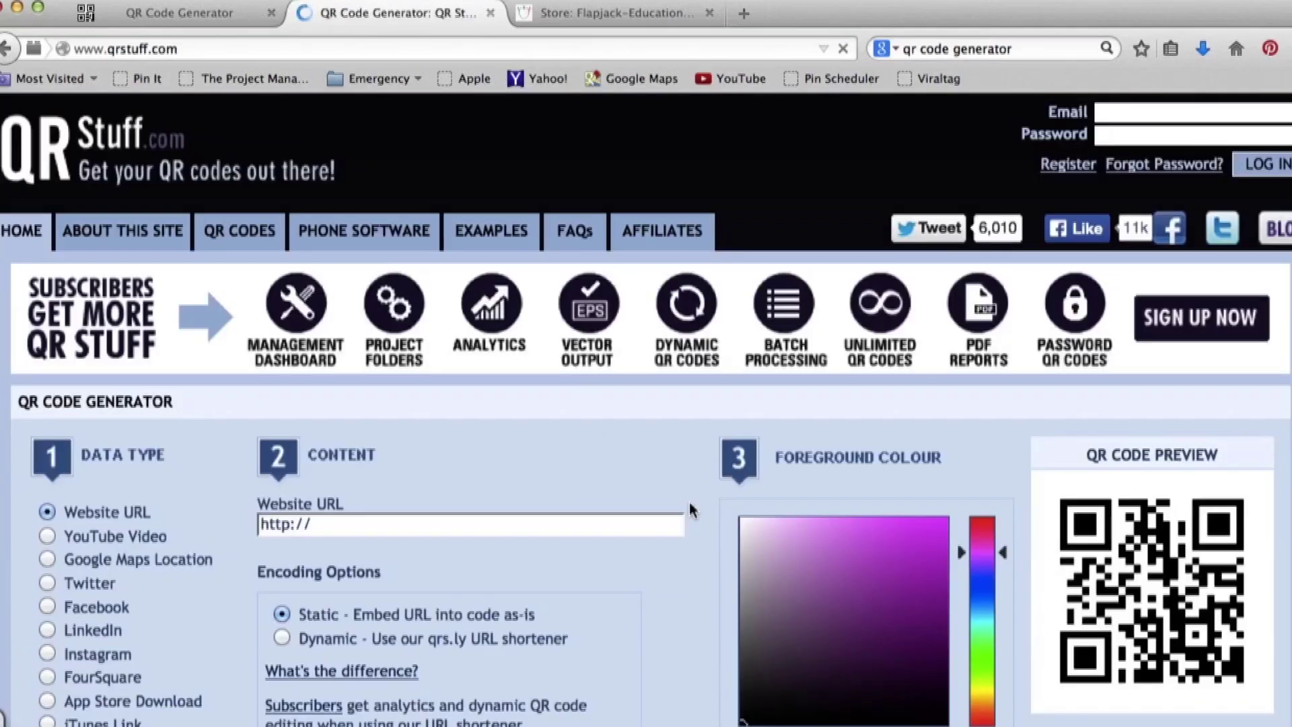
{"action": "left_click", "coordinate": [310, 526]}
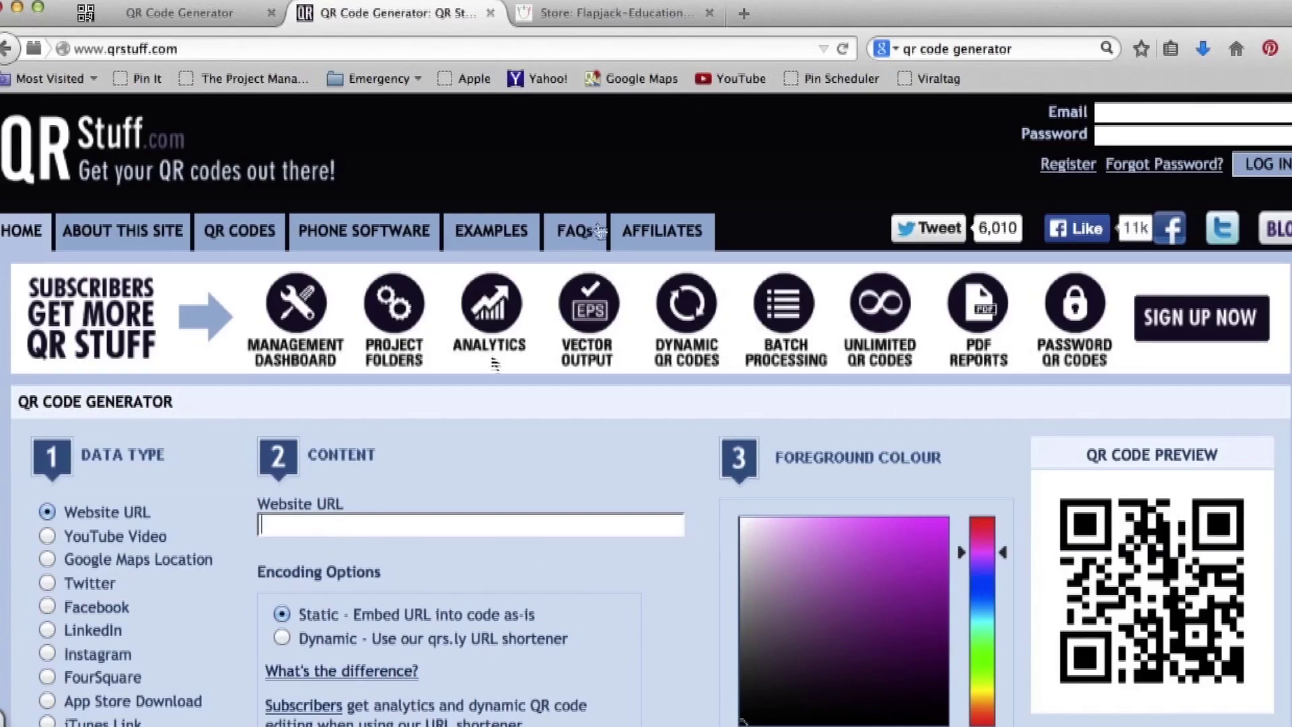
Copy the FlapJack Educational Resources store page address from Teachers Pay Teachers.
{"action": "left_click", "coordinate": [617, 20]}
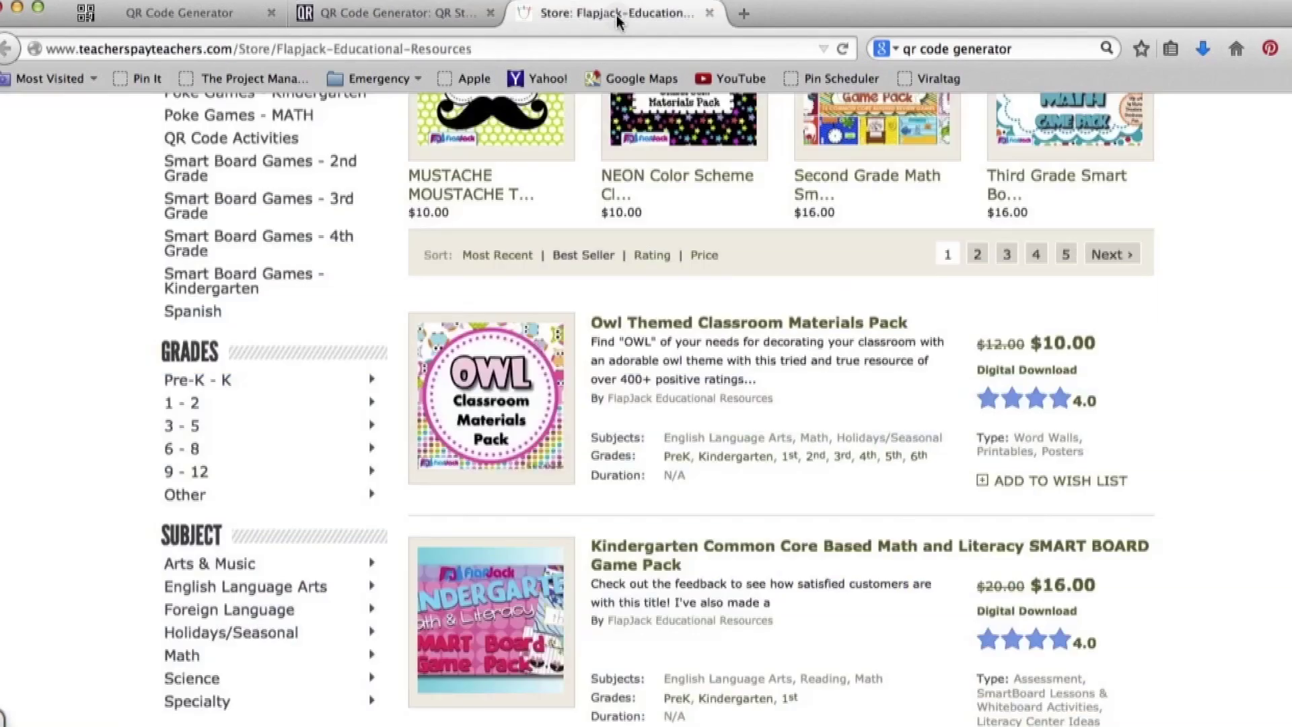
{"action": "scroll", "coordinate": [658, 280], "scroll_direction": "up", "scroll_amount": 10}
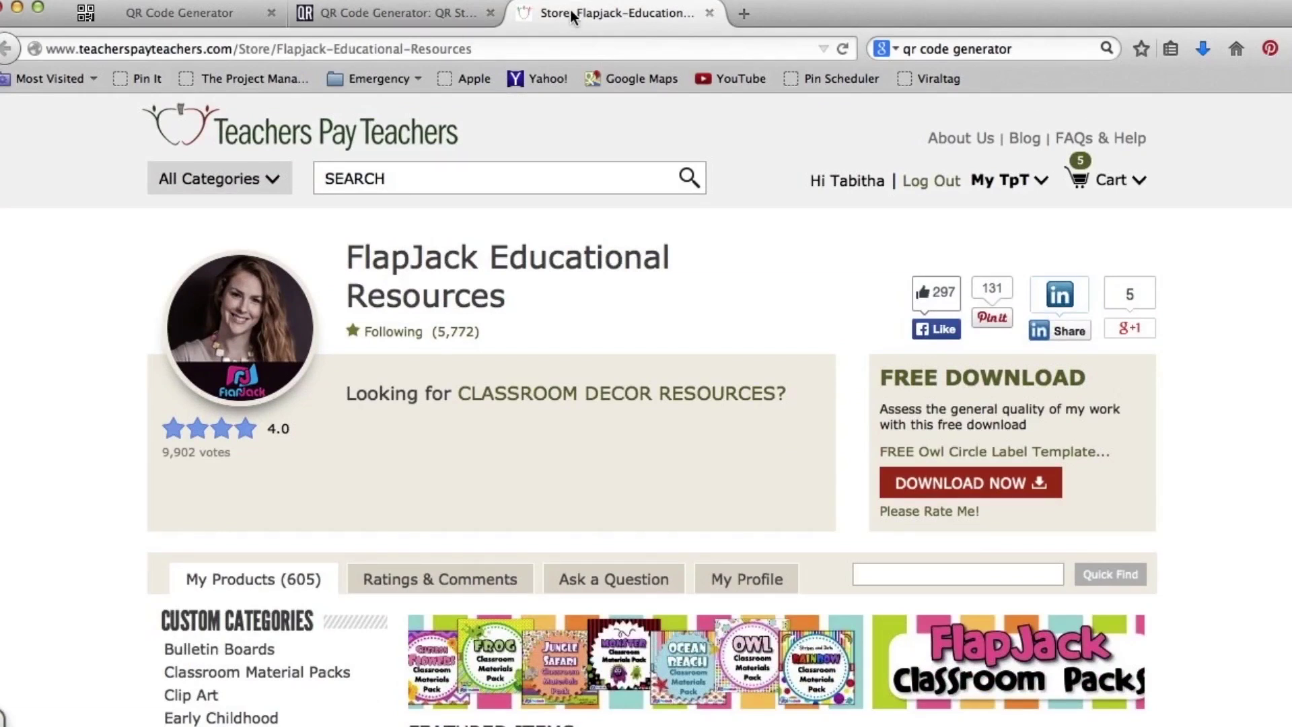
{"action": "left_click", "coordinate": [433, 48]}
{"action": "right_click", "coordinate": [434, 48]}
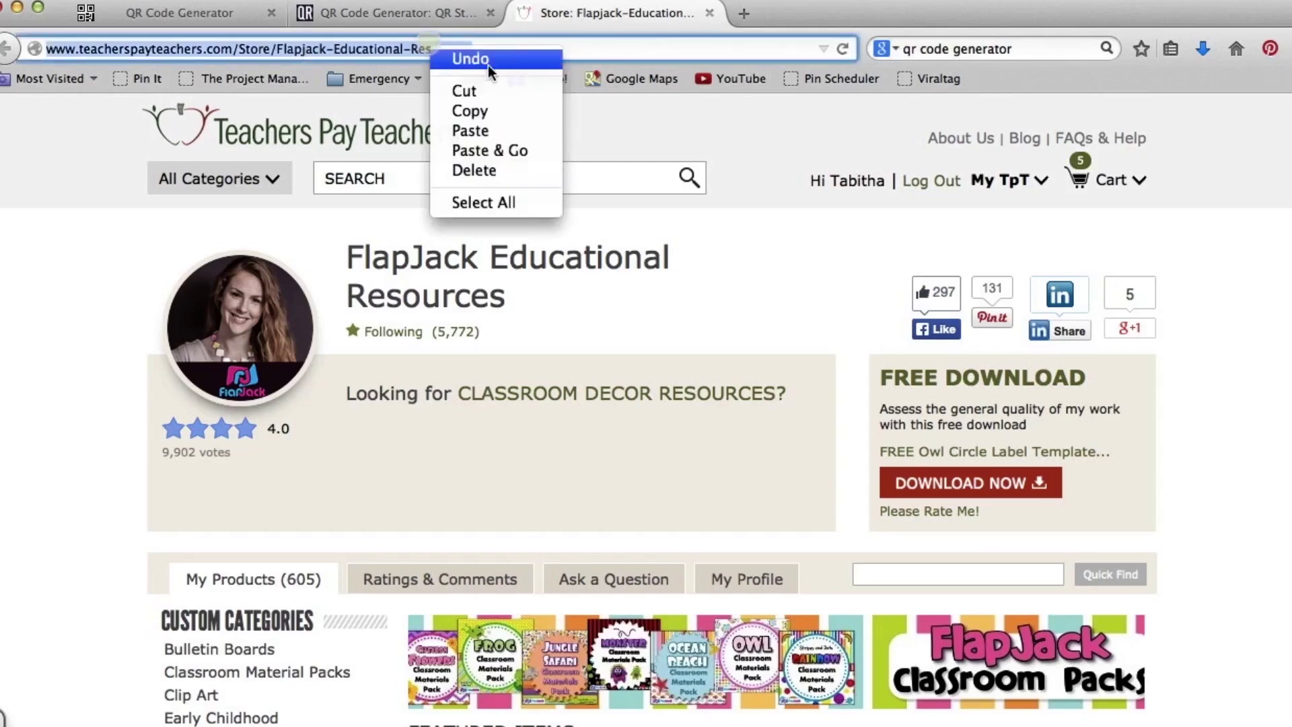
{"action": "left_click", "coordinate": [482, 113]}
{"action": "left_click", "coordinate": [431, 15]}
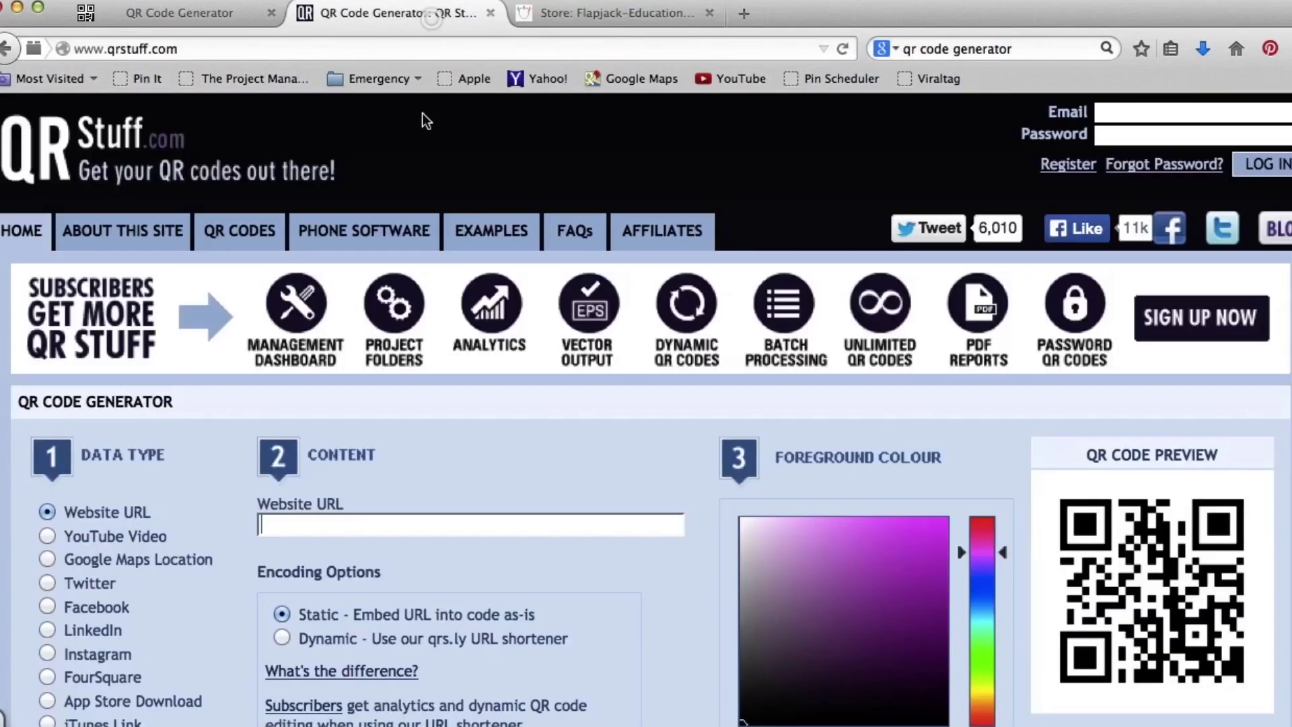
Paste the FlapJack store address into the Website URL field and choose Dynamic encoding.
{"action": "left_click", "coordinate": [341, 521]}
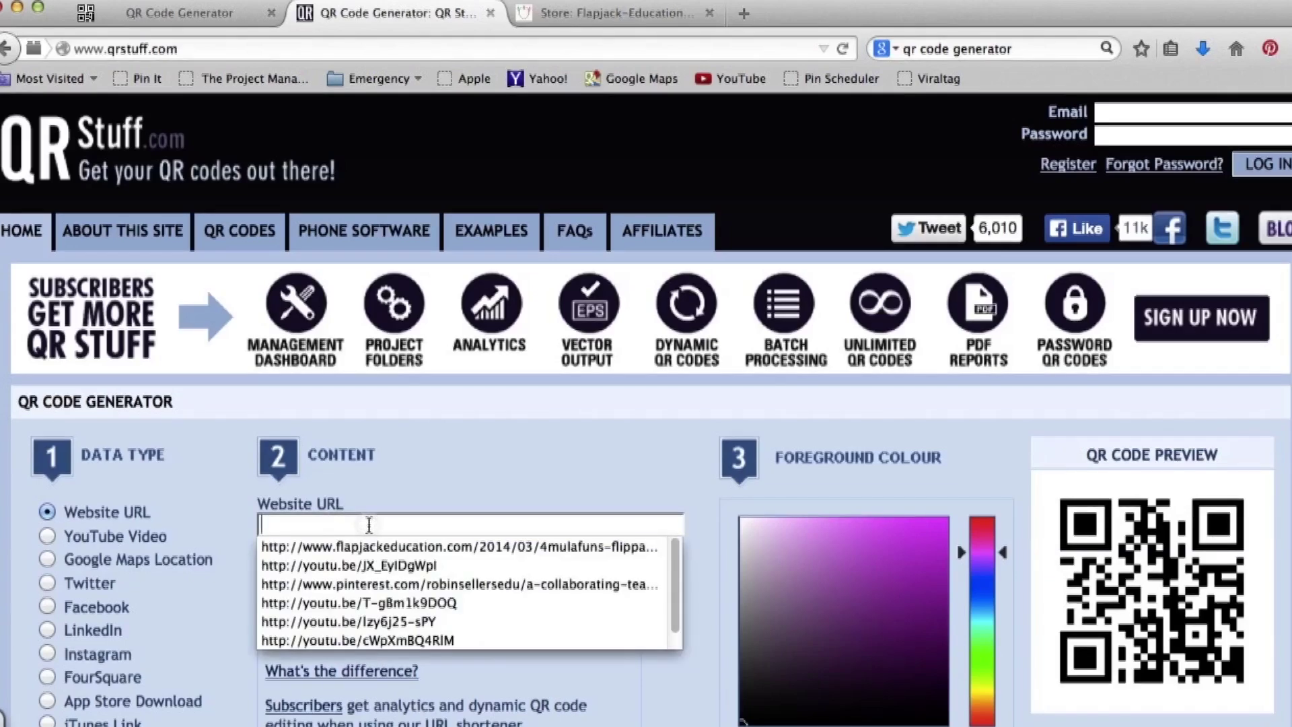
{"action": "key", "text": "super+v"}
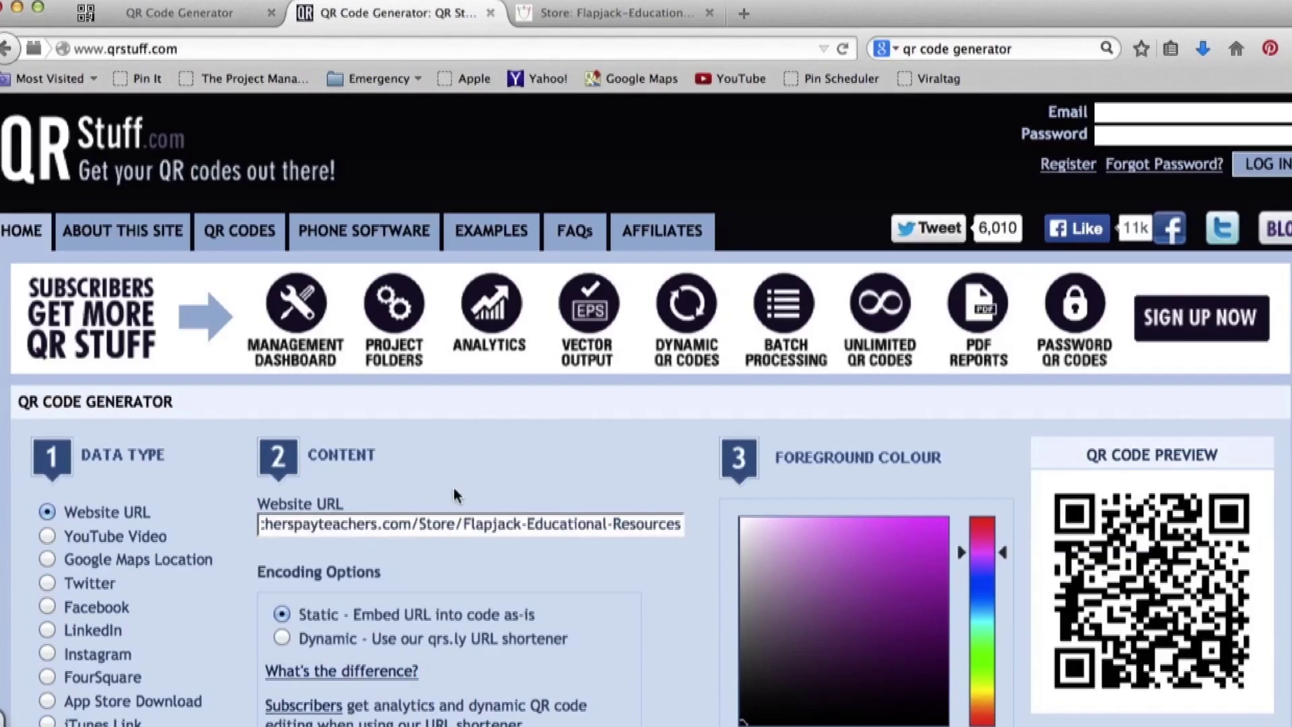
{"action": "scroll", "coordinate": [583, 481], "scroll_direction": "down", "scroll_amount": 1}
{"action": "scroll", "coordinate": [583, 475], "scroll_direction": "down", "scroll_amount": 1}
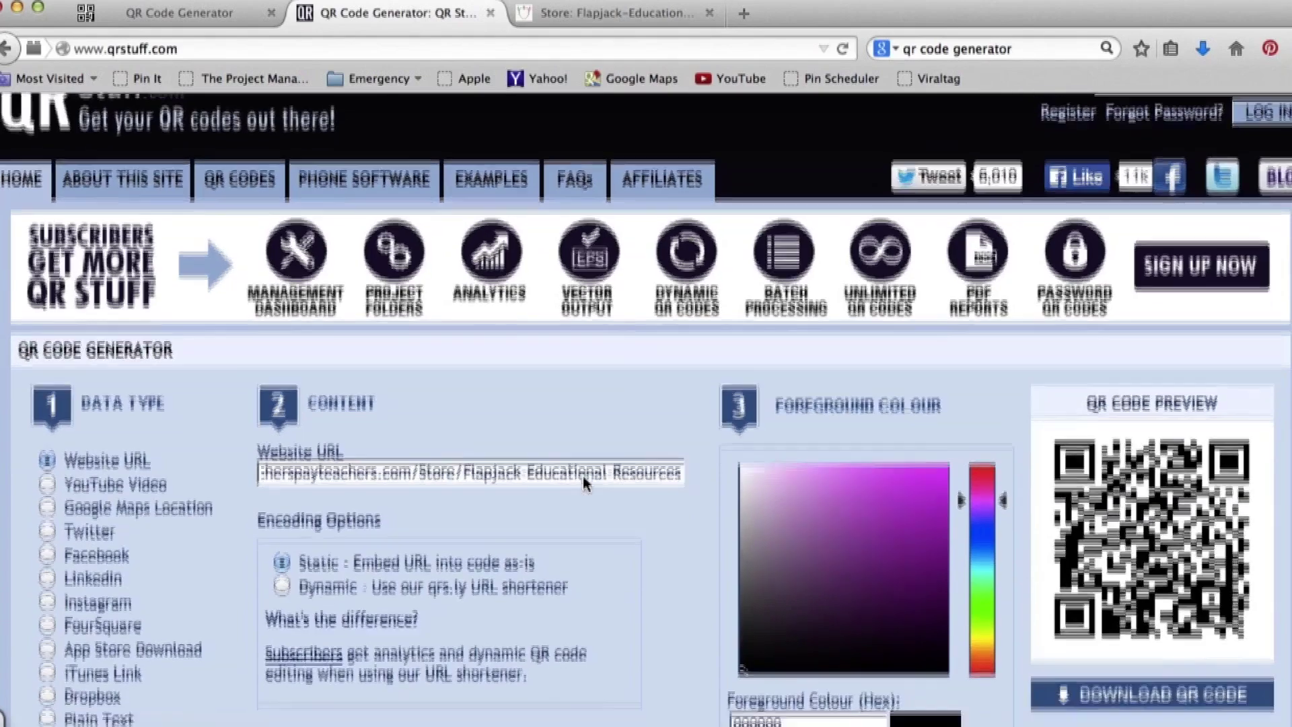
{"action": "scroll", "coordinate": [588, 520], "scroll_direction": "down", "scroll_amount": 1}
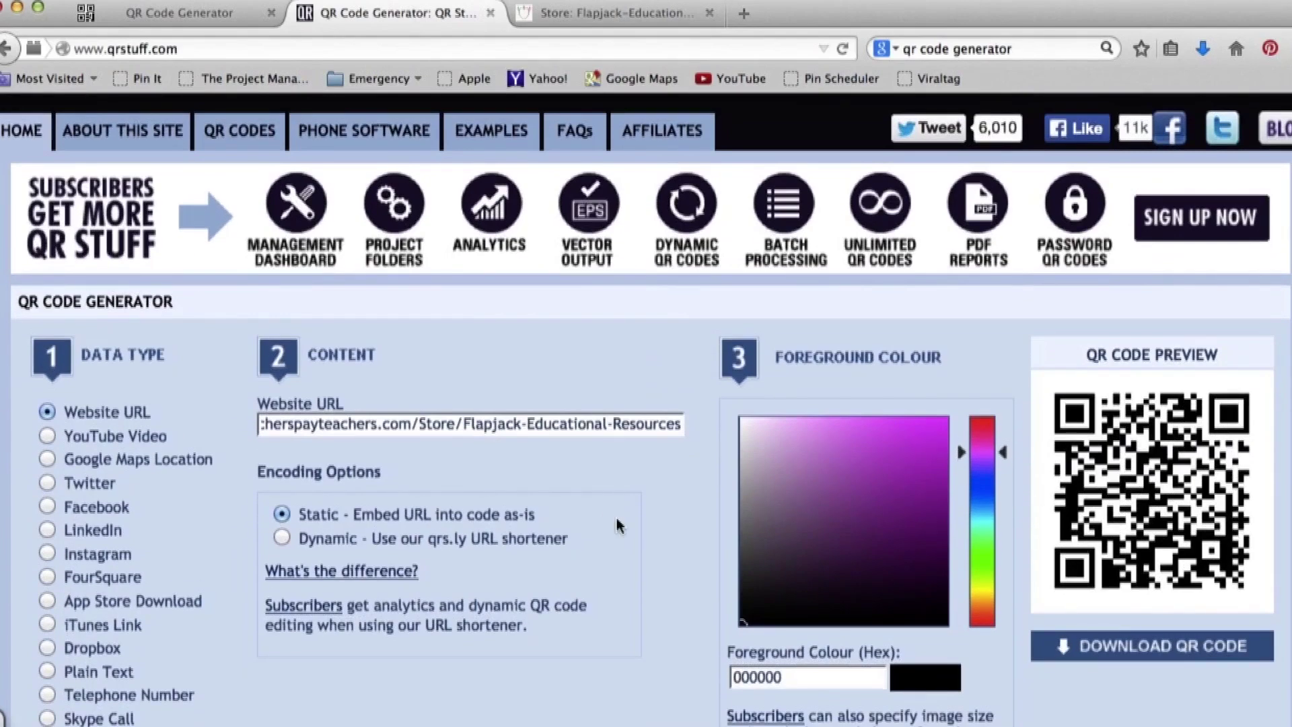
{"action": "scroll", "coordinate": [618, 524], "scroll_direction": "down", "scroll_amount": 2}
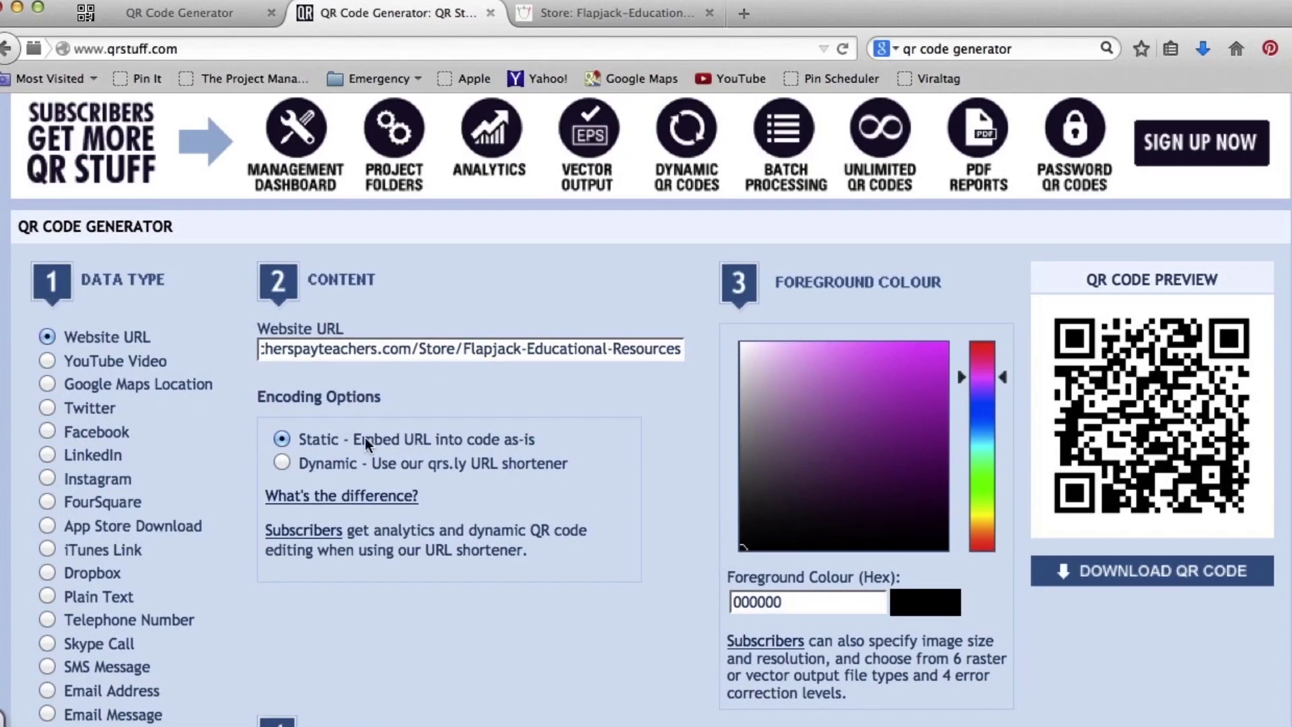
{"action": "left_click", "coordinate": [283, 462]}
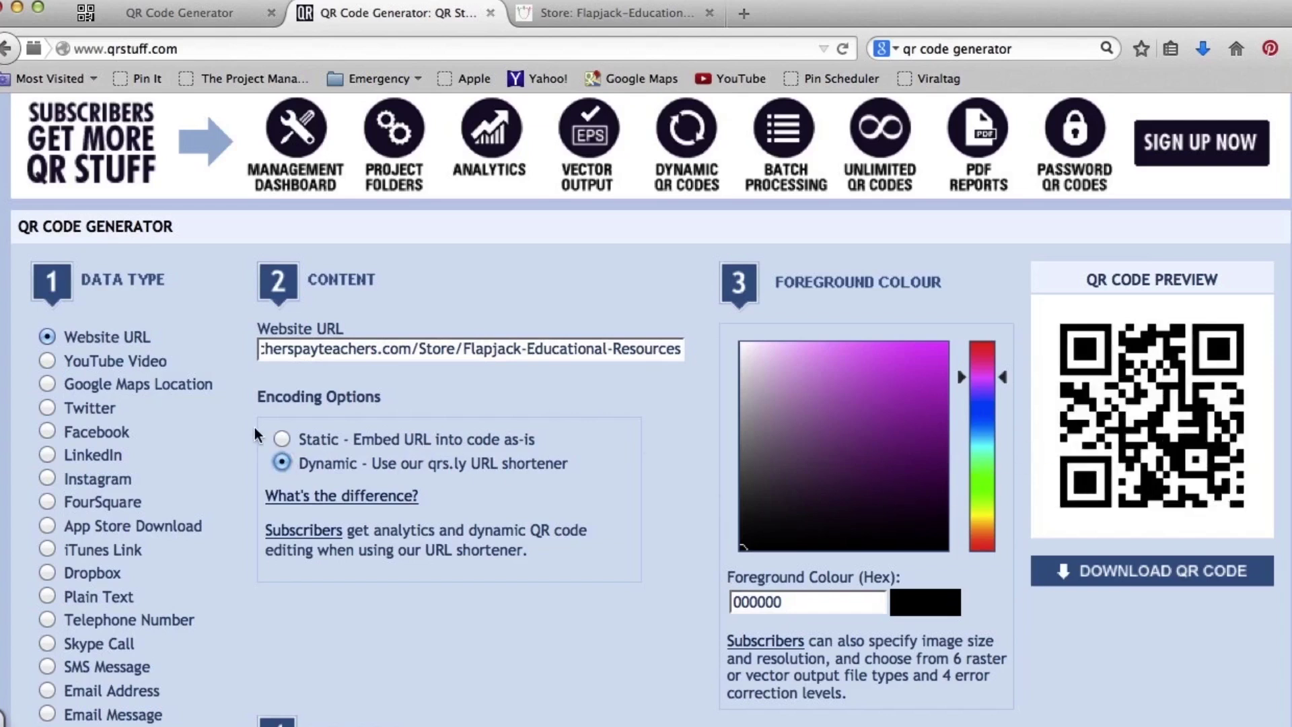
Try Static, keep Dynamic encoding, and download the QR code as qrcode.23386039.png.
{"action": "left_click", "coordinate": [282, 439]}
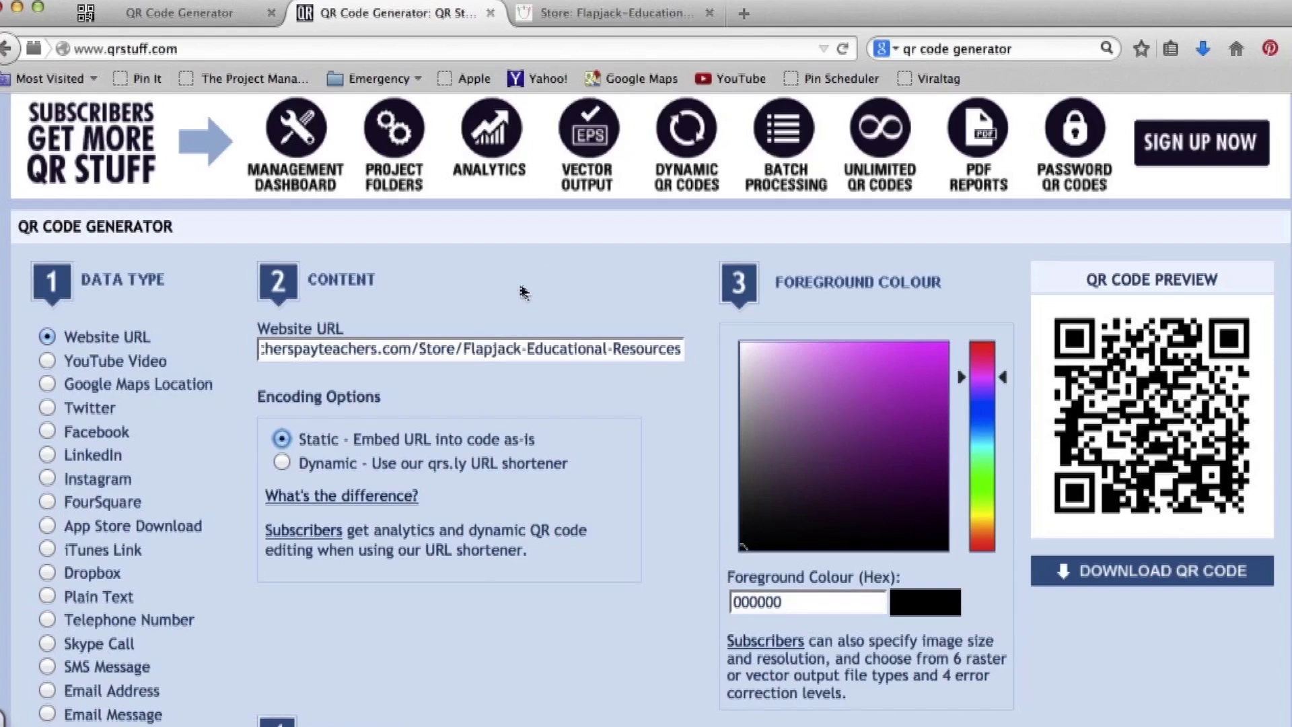
{"action": "left_click", "coordinate": [283, 463]}
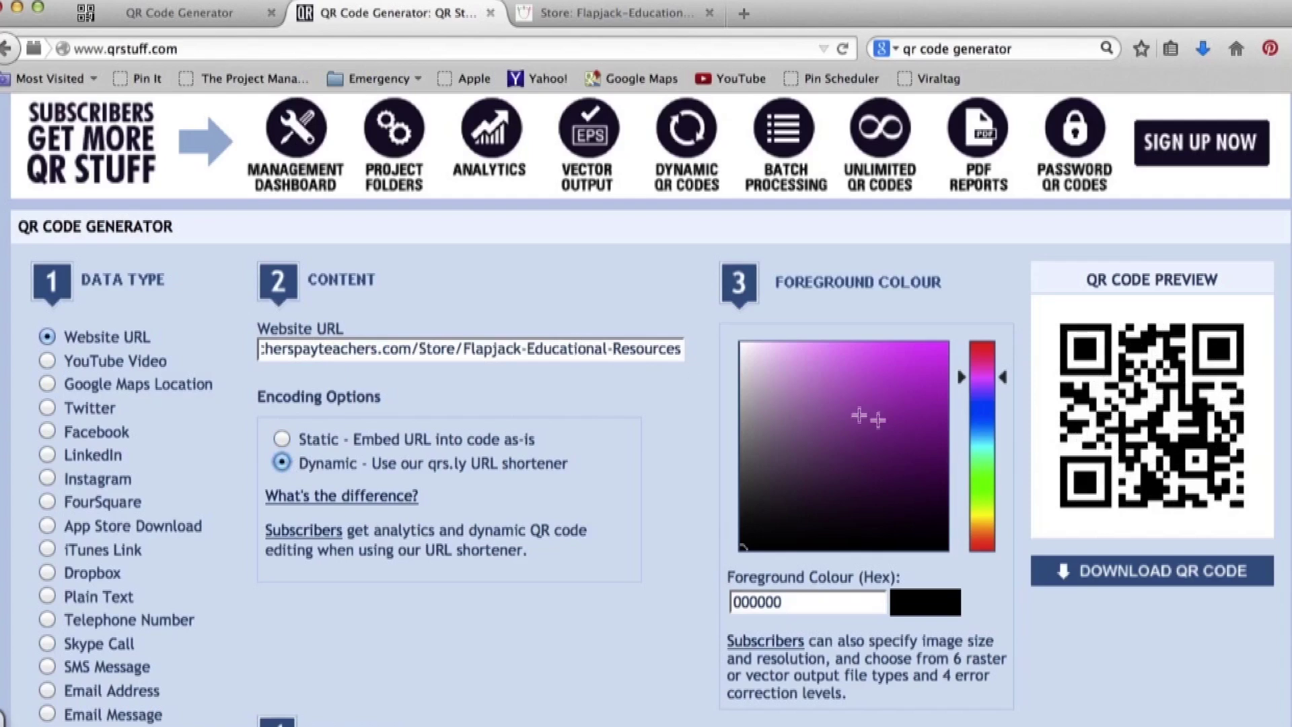
{"action": "left_click", "coordinate": [1128, 577]}
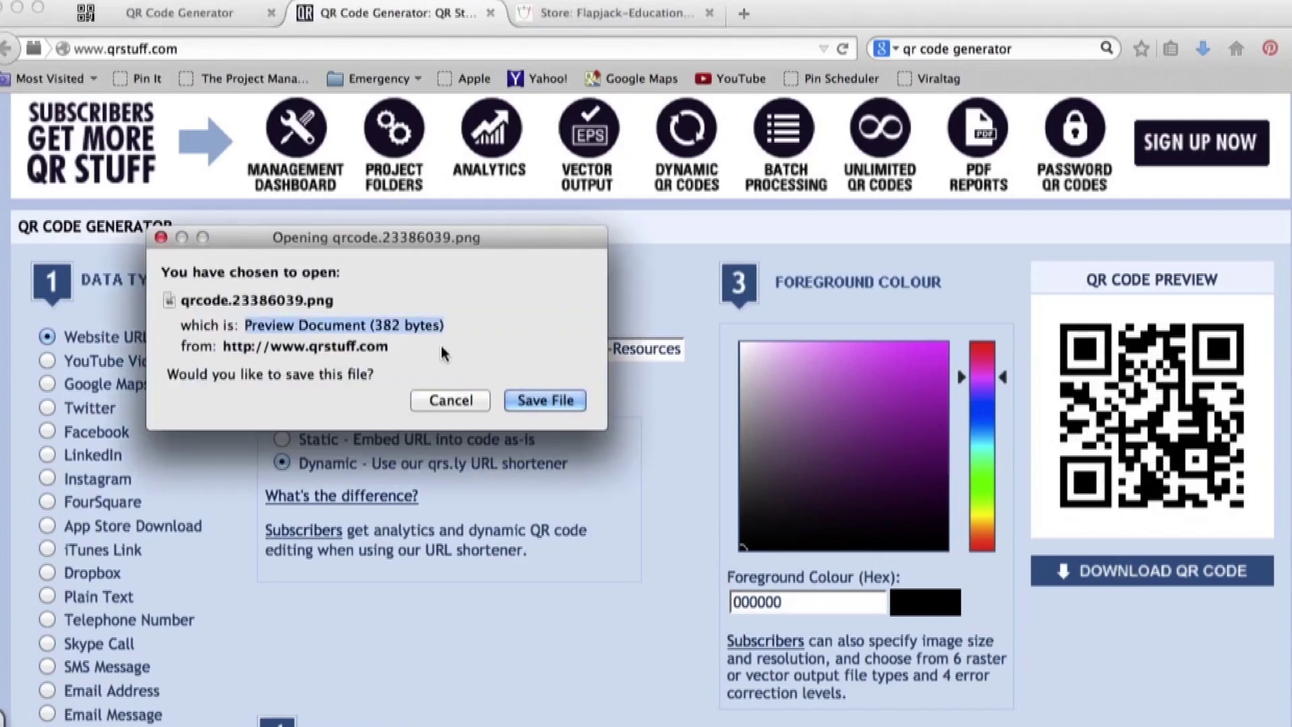
{"action": "left_click", "coordinate": [533, 404]}
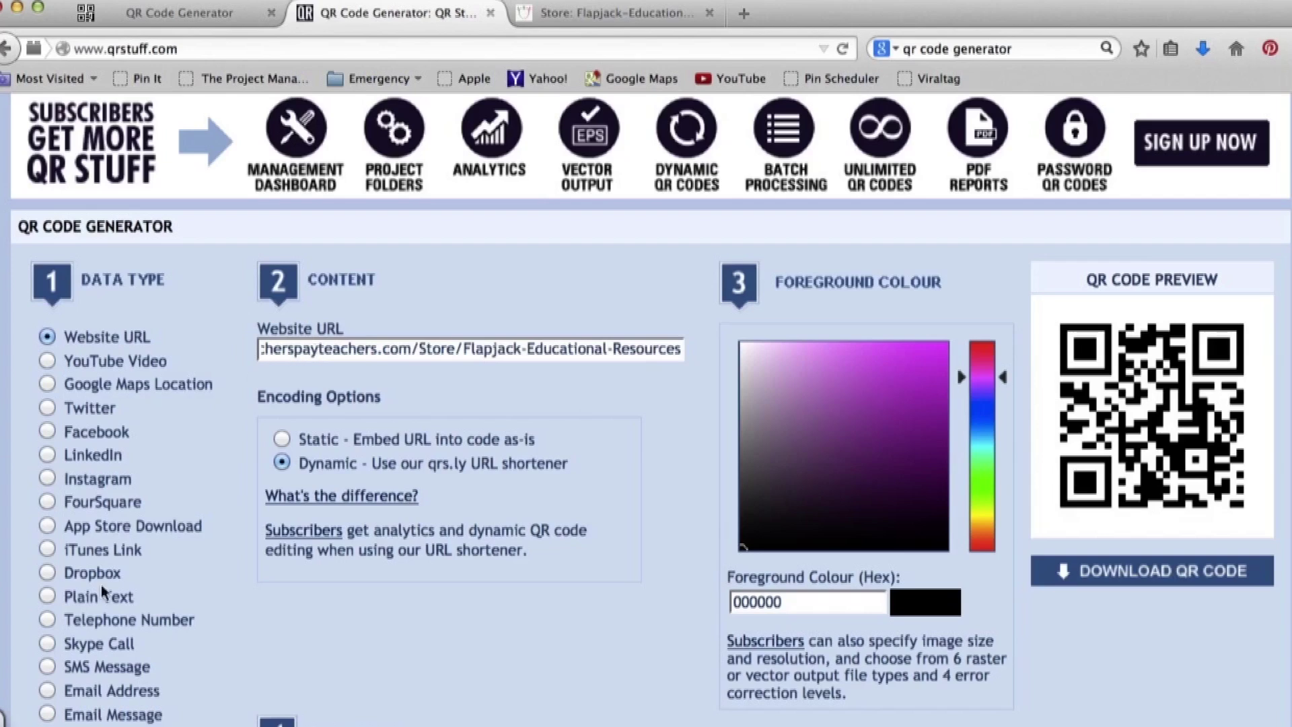
Change the QR code's data type to Plain Text.
{"action": "left_click", "coordinate": [50, 598]}
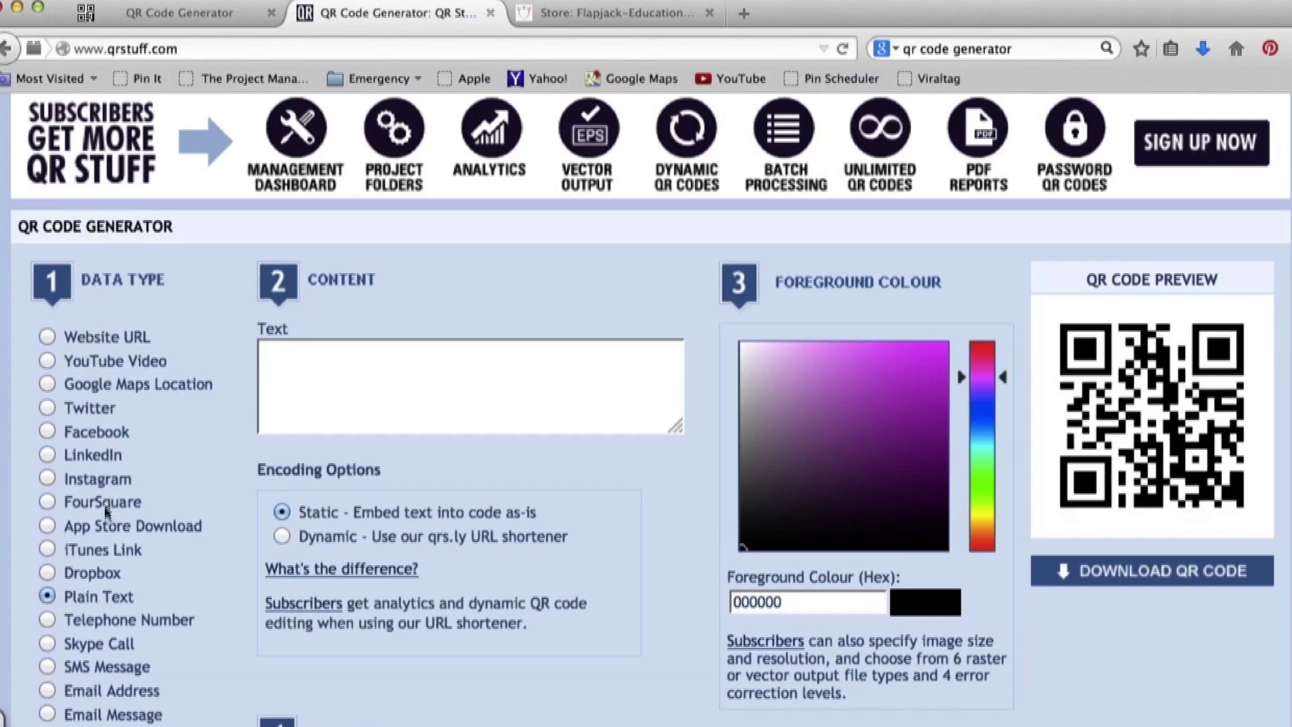
Enter Hello in the Text box and bring up the preview image's options.
{"action": "left_click", "coordinate": [345, 380]}
{"action": "type", "text": "Hell"}
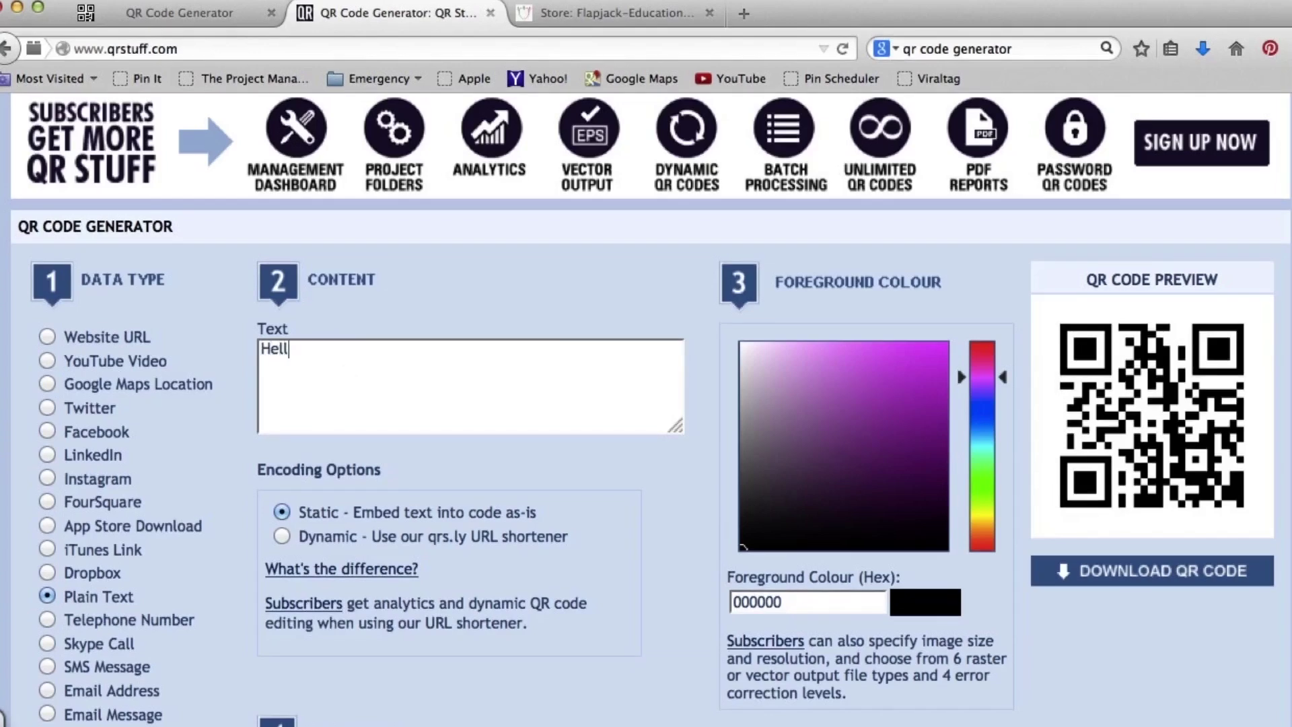
{"action": "type", "text": "o"}
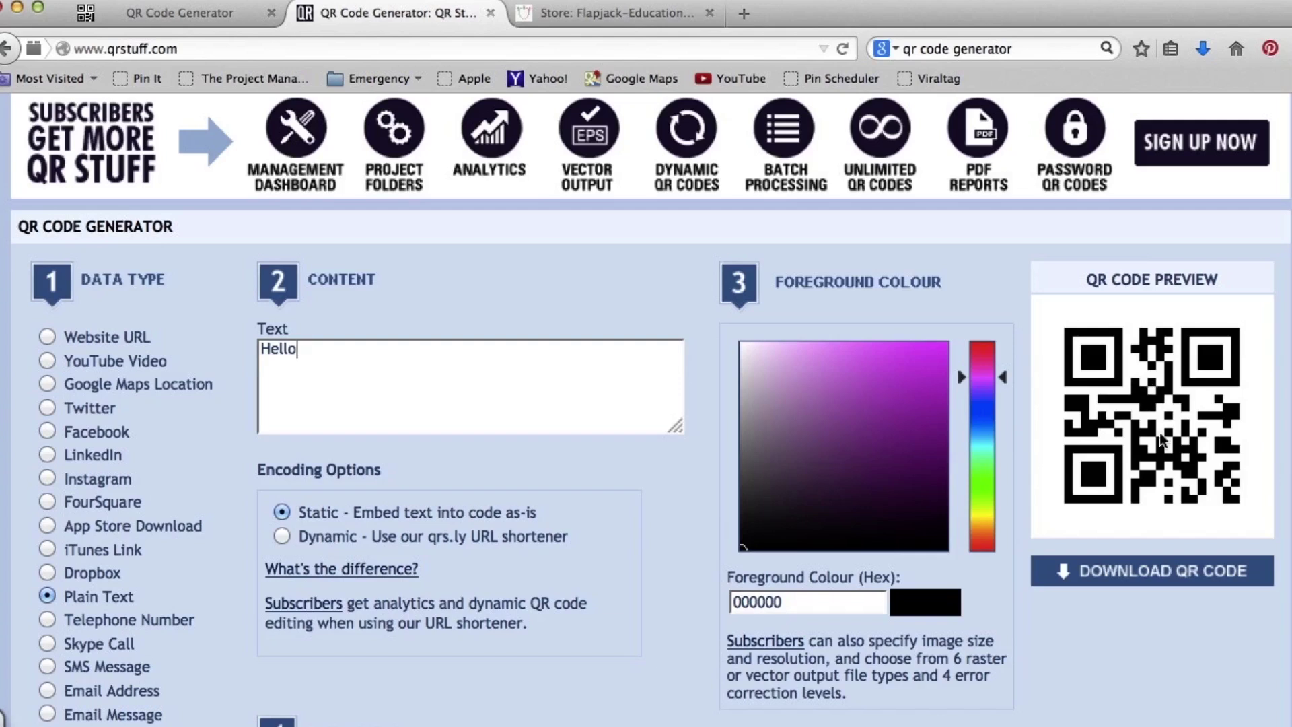
{"action": "right_click", "coordinate": [1126, 435]}
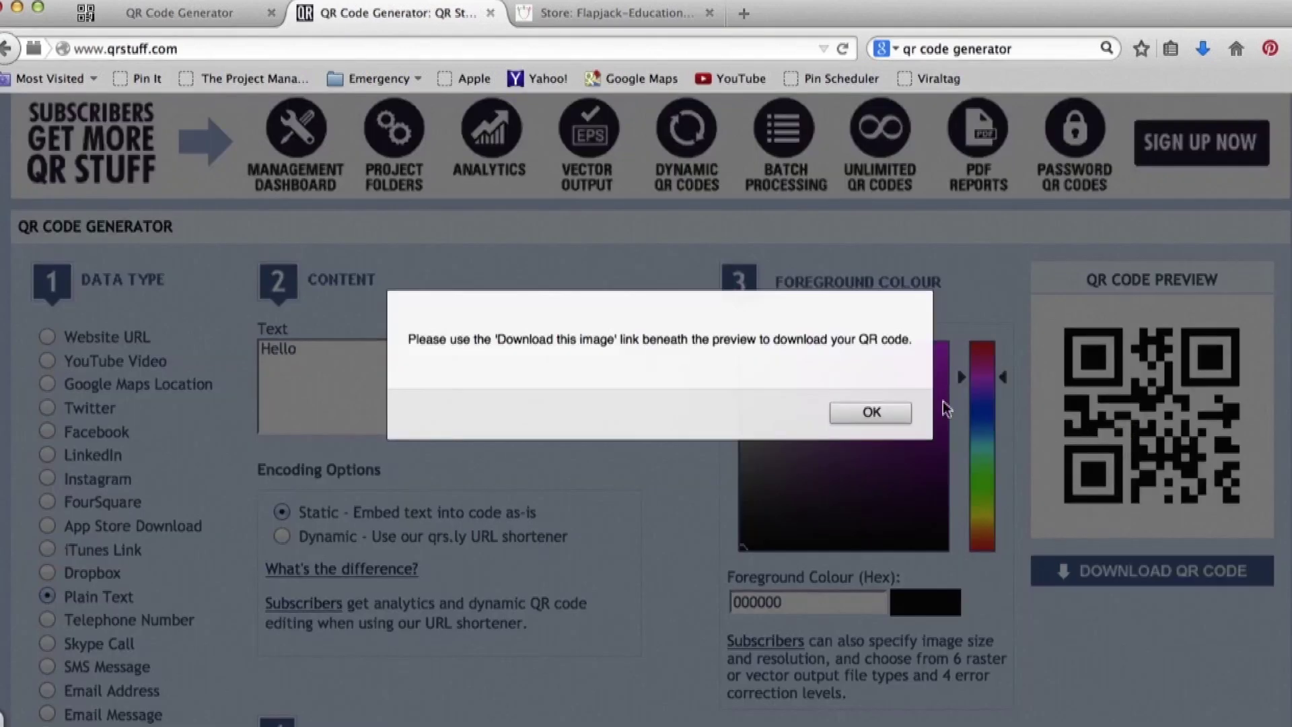
Dismiss the download notice and image menu, then move to the-qrcode-generator.com.
{"action": "left_click", "coordinate": [883, 412]}
{"action": "right_click", "coordinate": [1131, 443]}
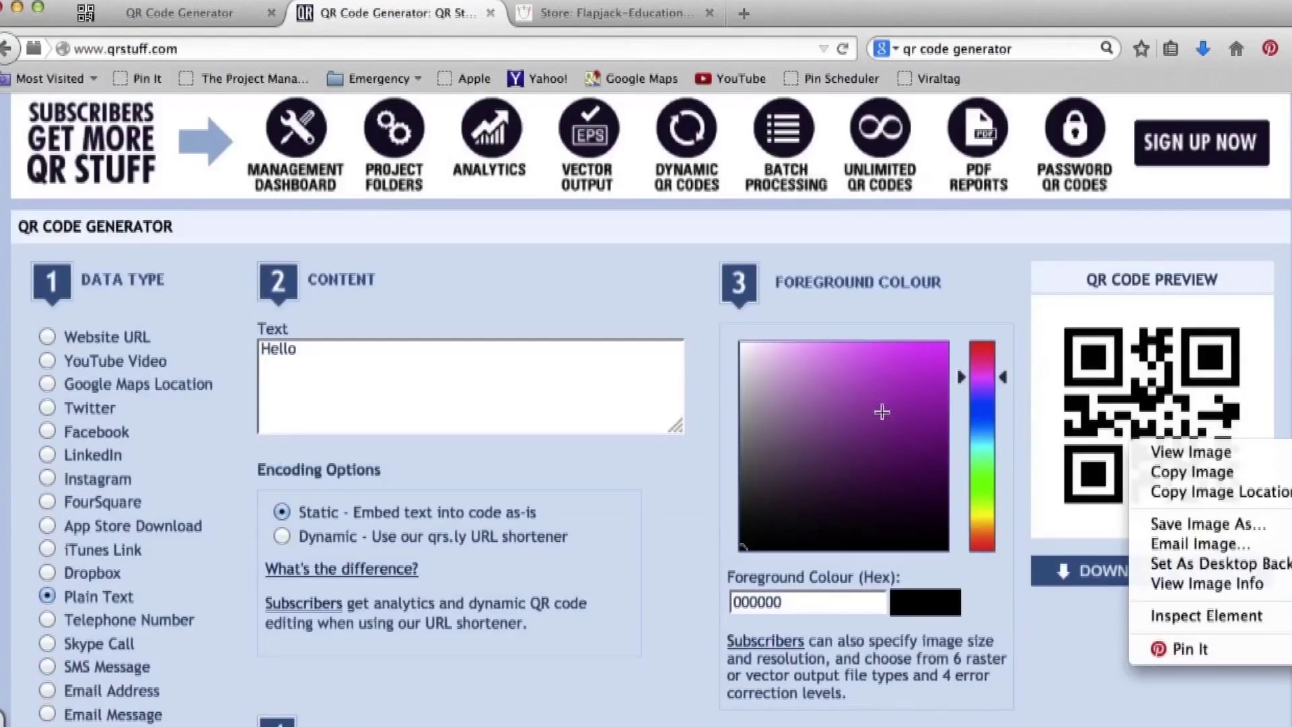
{"action": "left_click", "coordinate": [1071, 660]}
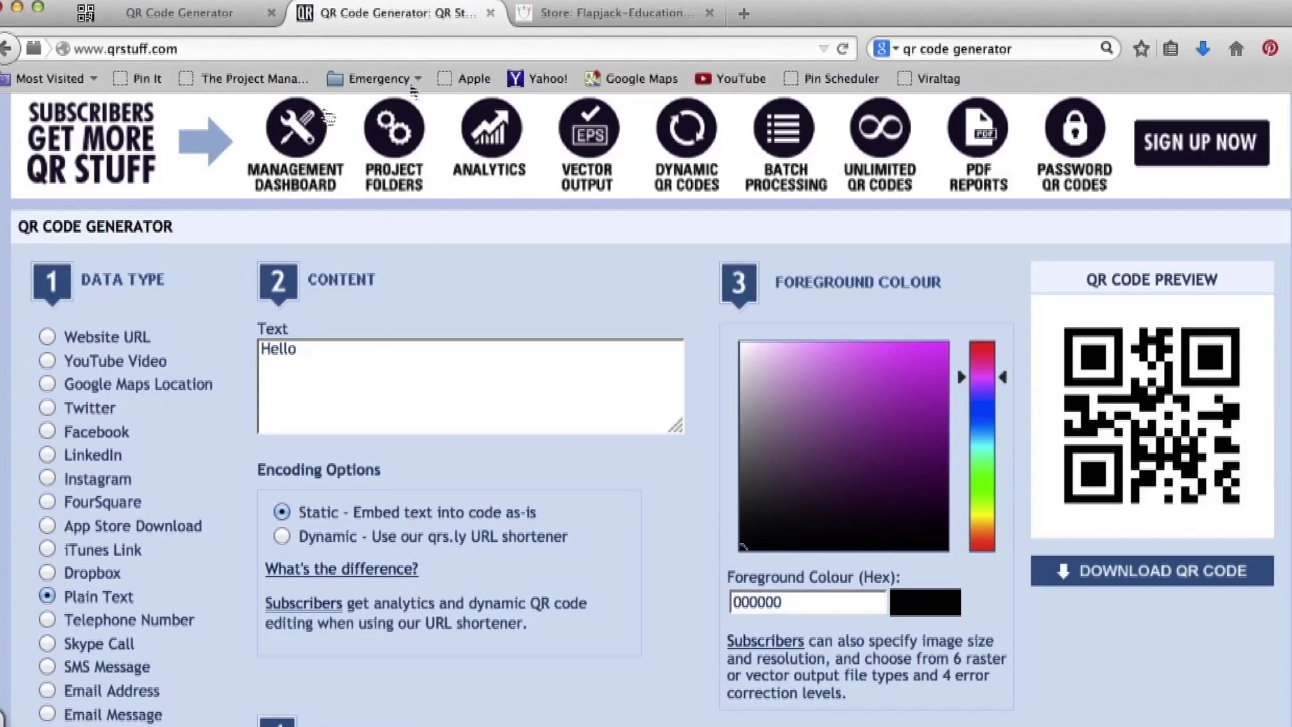
{"action": "left_click", "coordinate": [216, 15]}
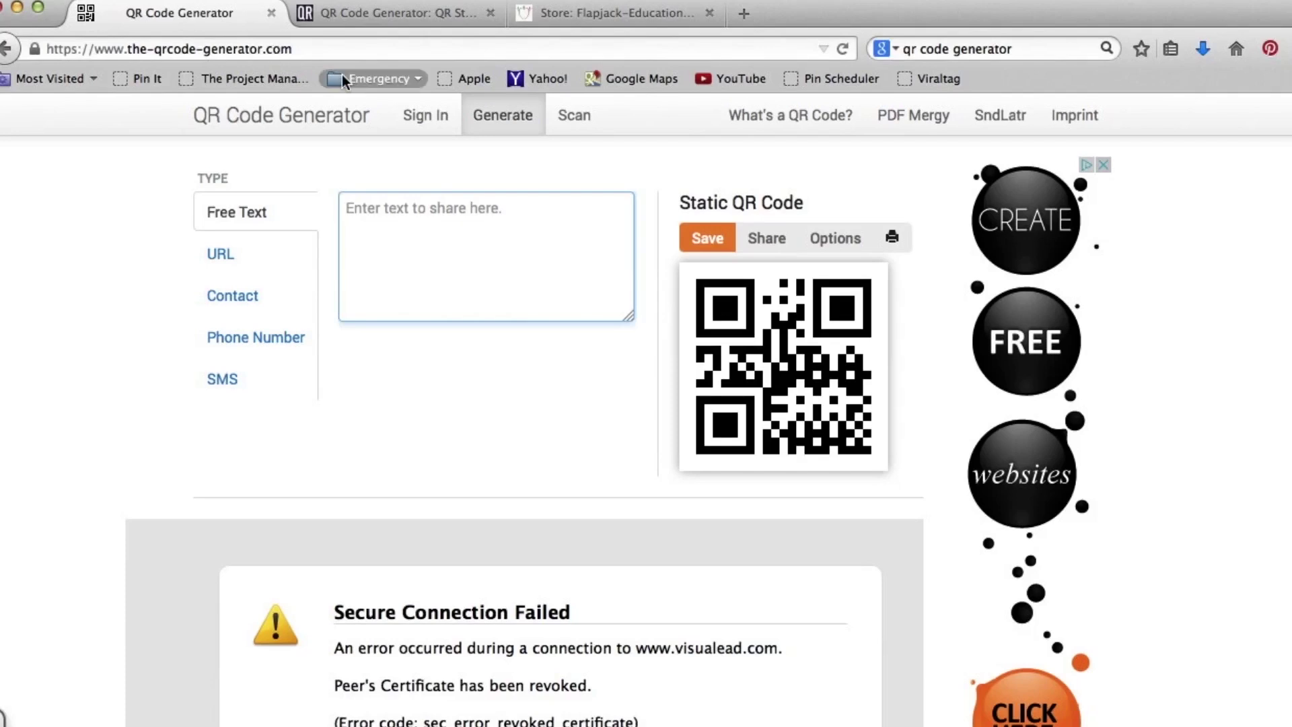
Generate a free-text Hello code, copy its 200 × 200 PNG image, and switch to PowerPoint.
{"action": "type", "text": "Hello"}
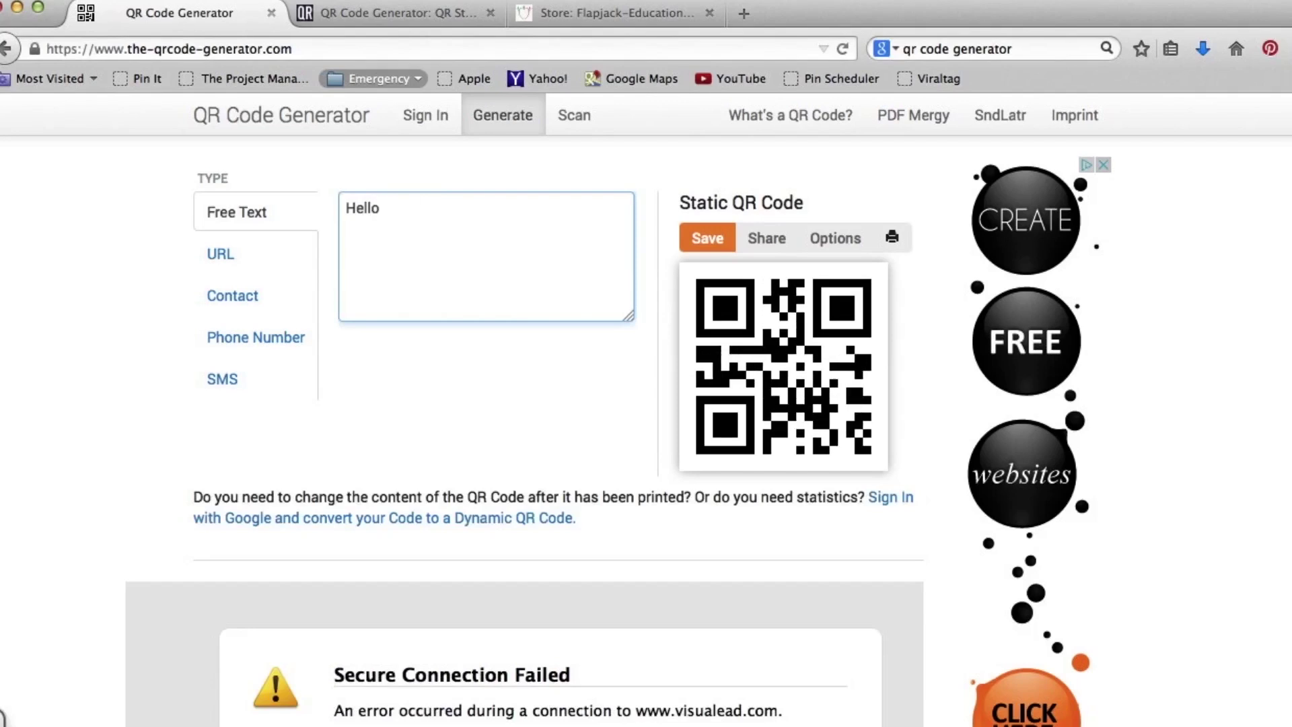
{"action": "right_click", "coordinate": [777, 380]}
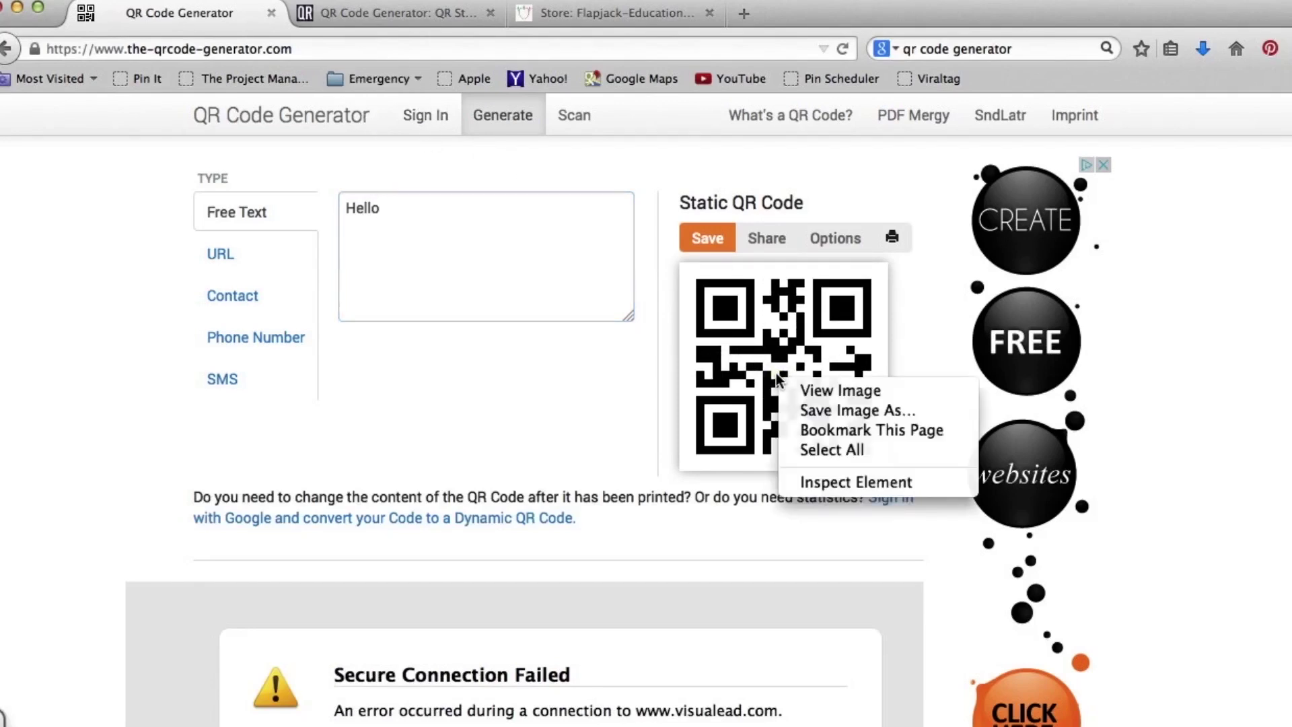
{"action": "right_click", "coordinate": [735, 363]}
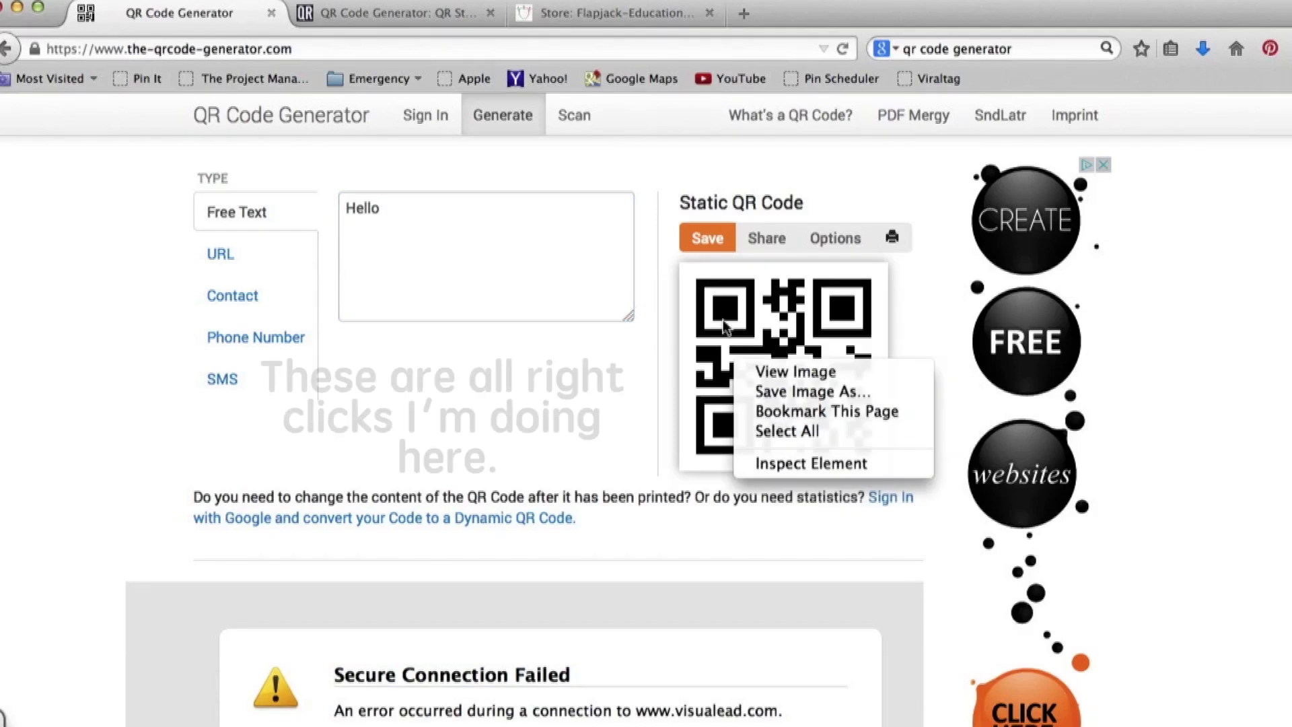
{"action": "left_click", "coordinate": [782, 374]}
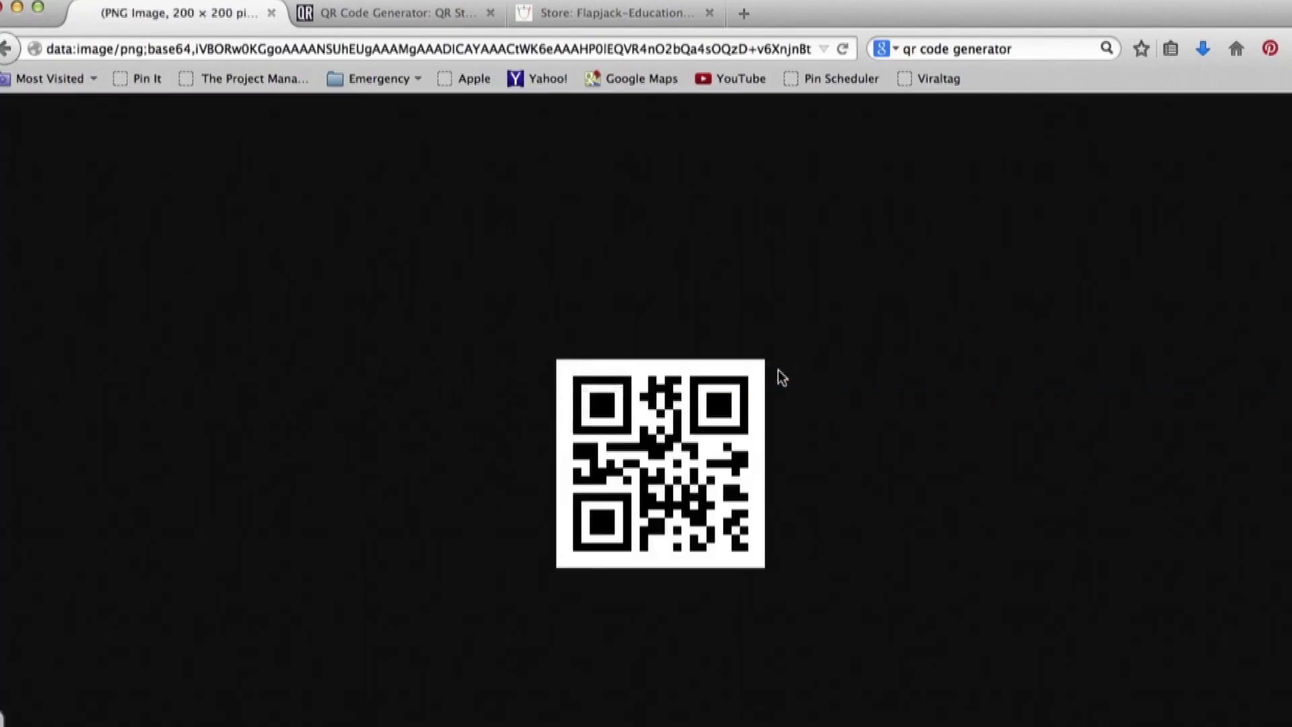
{"action": "right_click", "coordinate": [674, 436]}
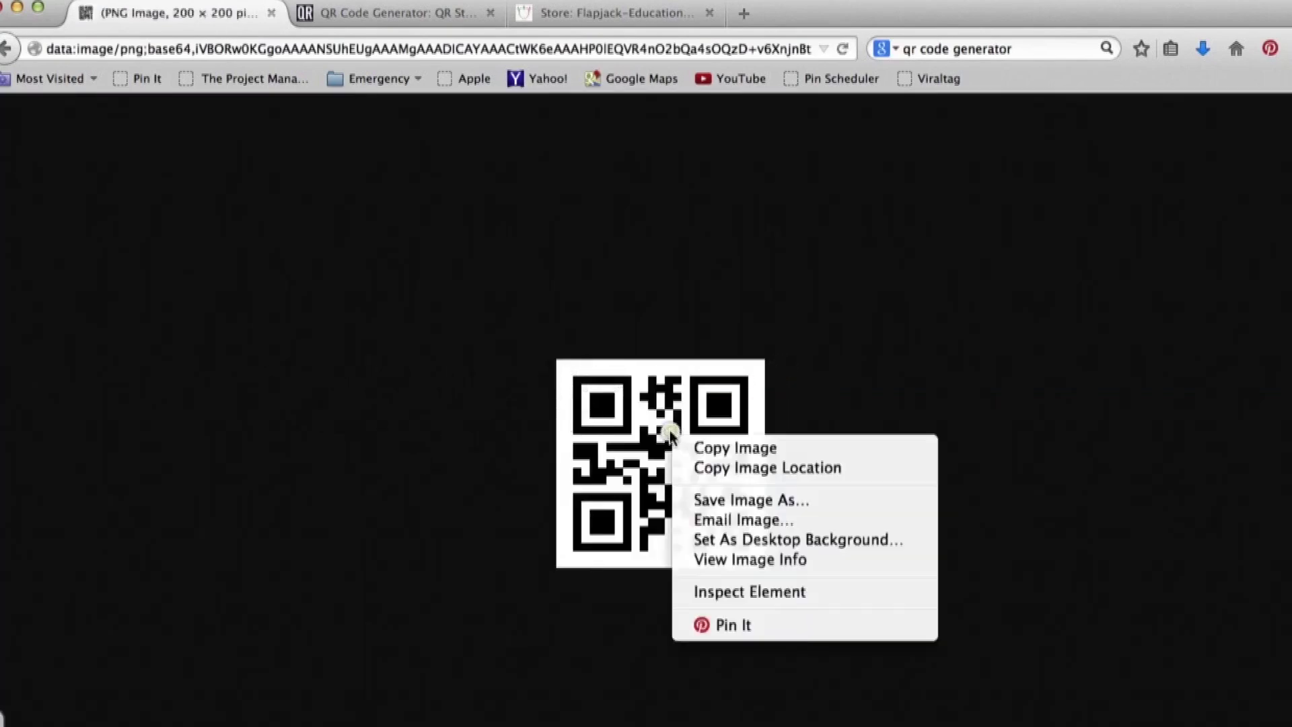
{"action": "left_click", "coordinate": [752, 449]}
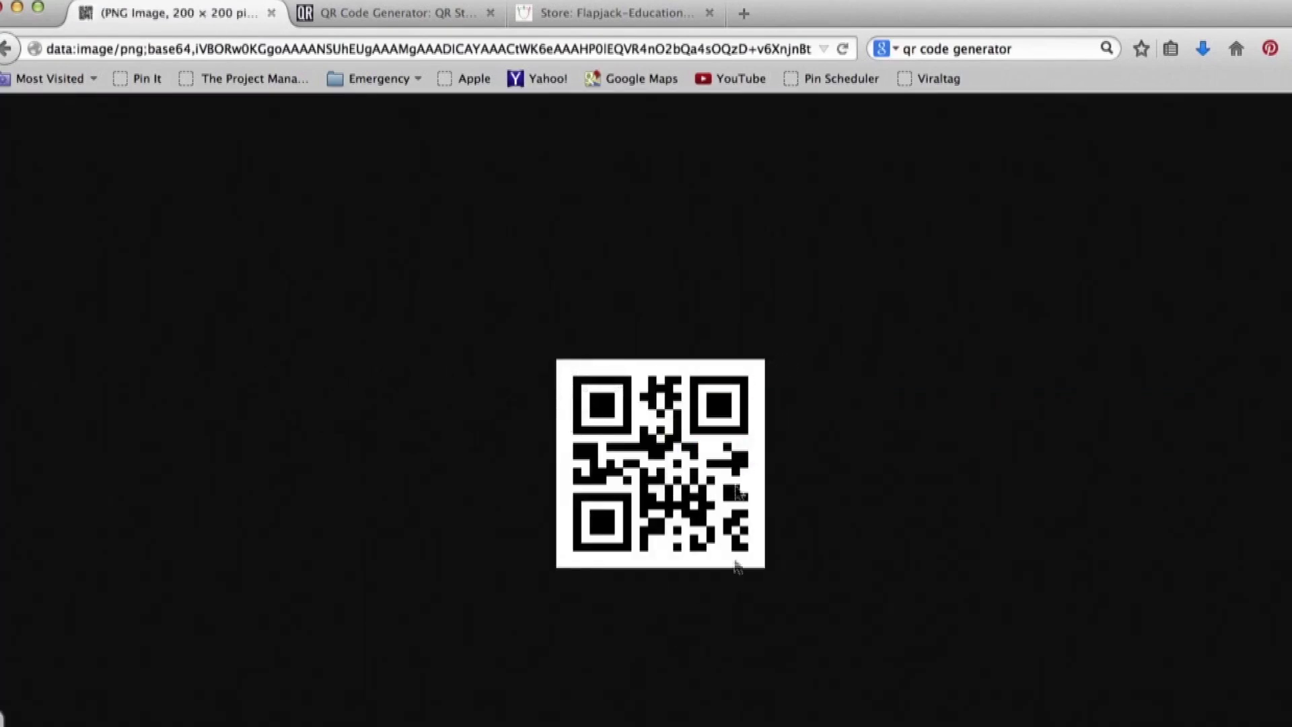
{"action": "key", "text": "super+Tab"}
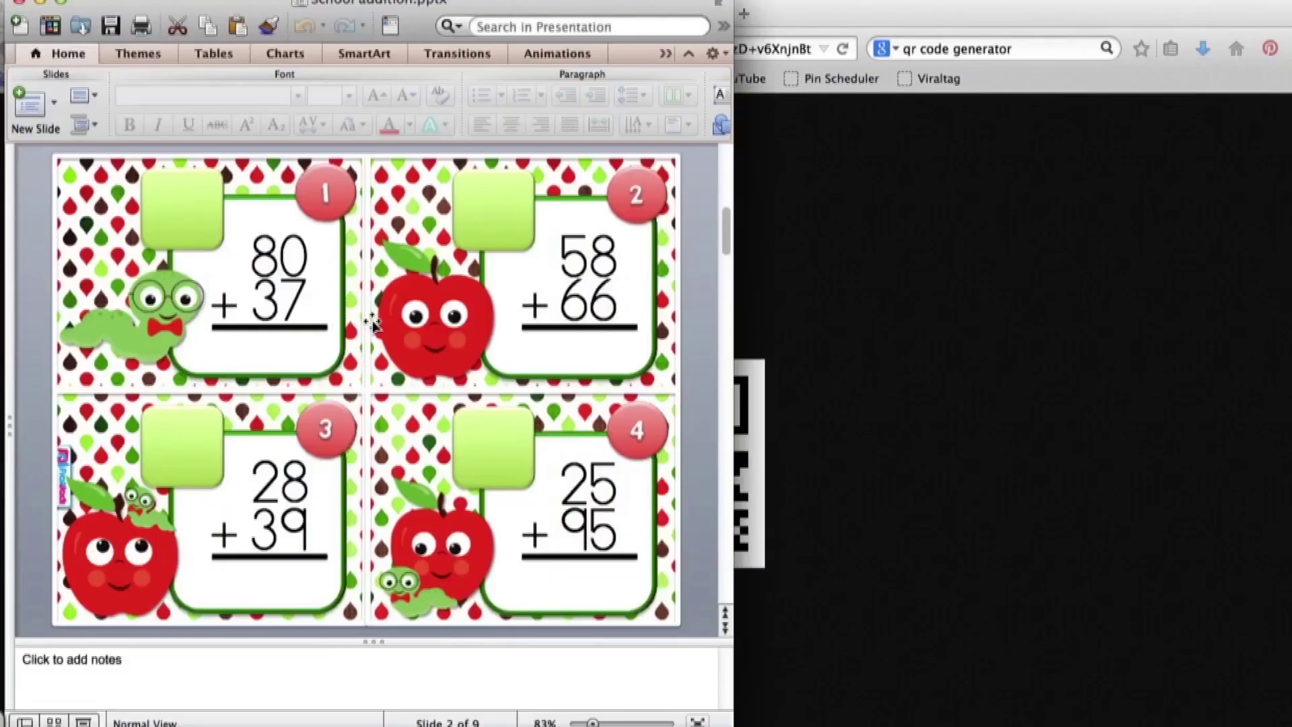
Paste the Hello QR code onto slide 2 over task card 1 and open Format Picture.
{"action": "right_click", "coordinate": [39, 275]}
{"action": "left_click", "coordinate": [99, 326]}
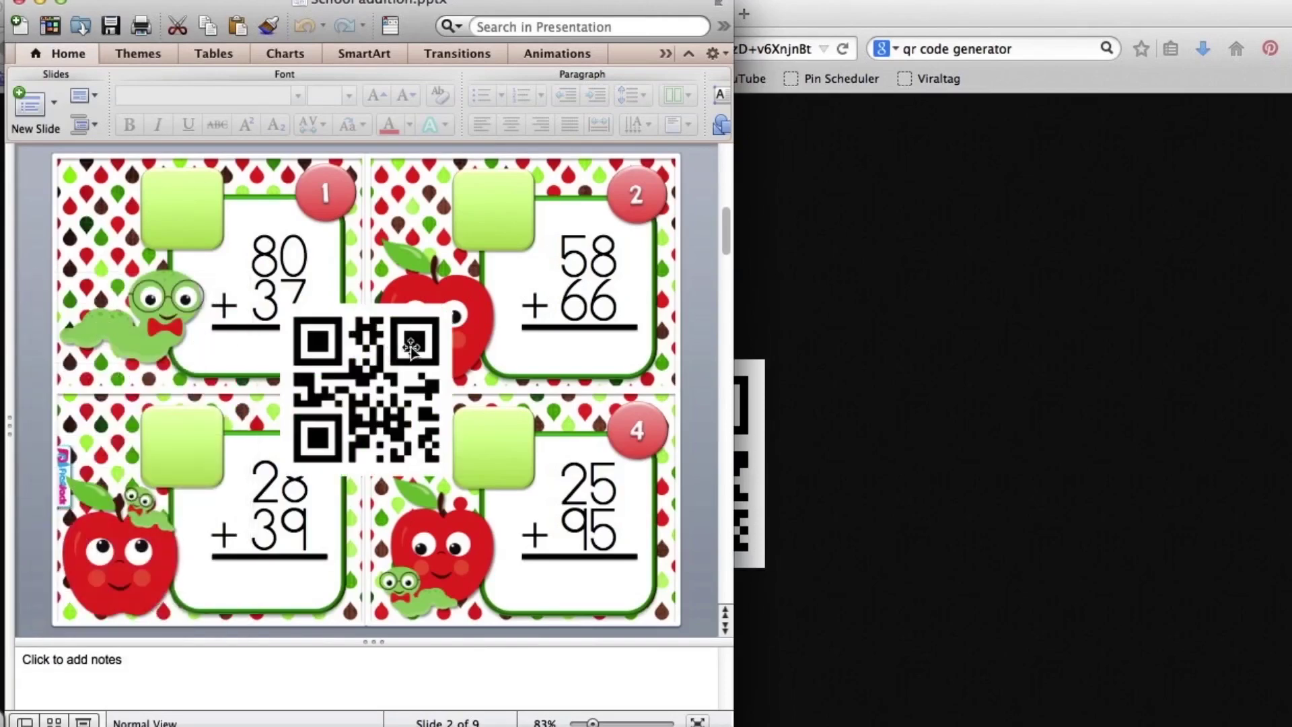
{"action": "left_click_drag", "start_coordinate": [386, 388], "coordinate": [277, 300]}
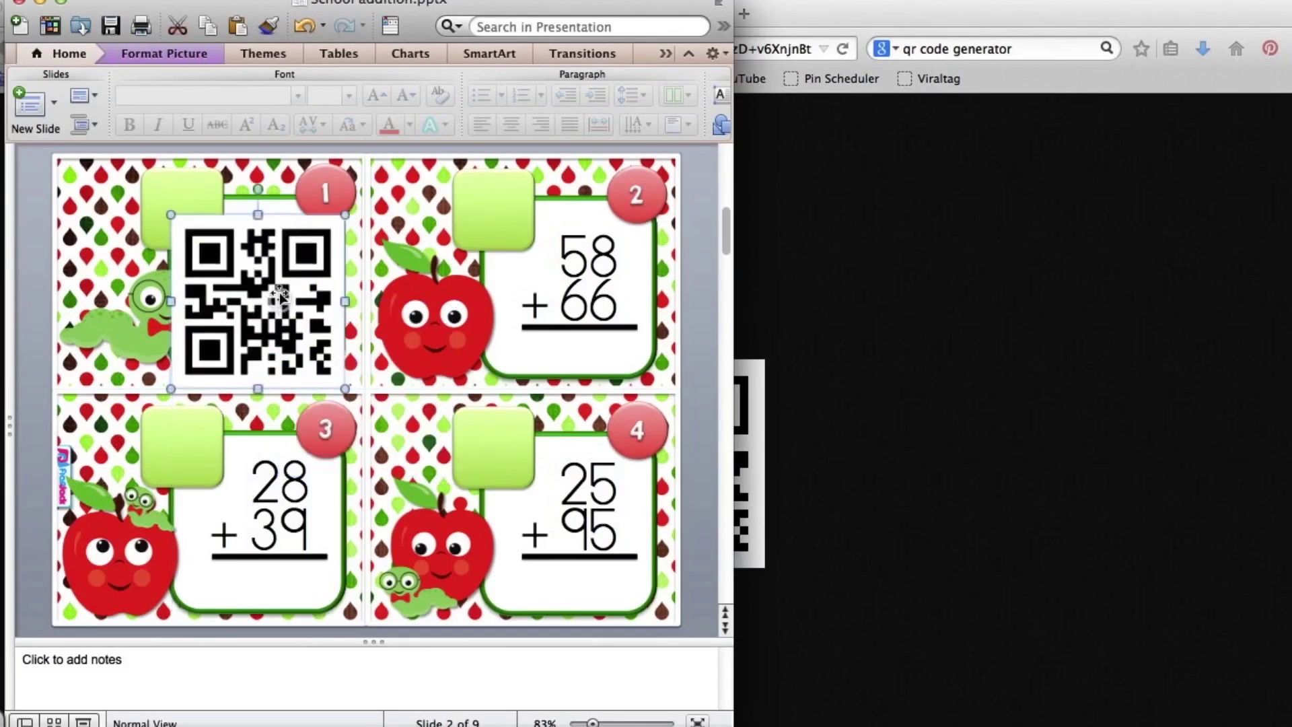
{"action": "scroll", "coordinate": [730, 333], "scroll_direction": "down", "scroll_amount": 1}
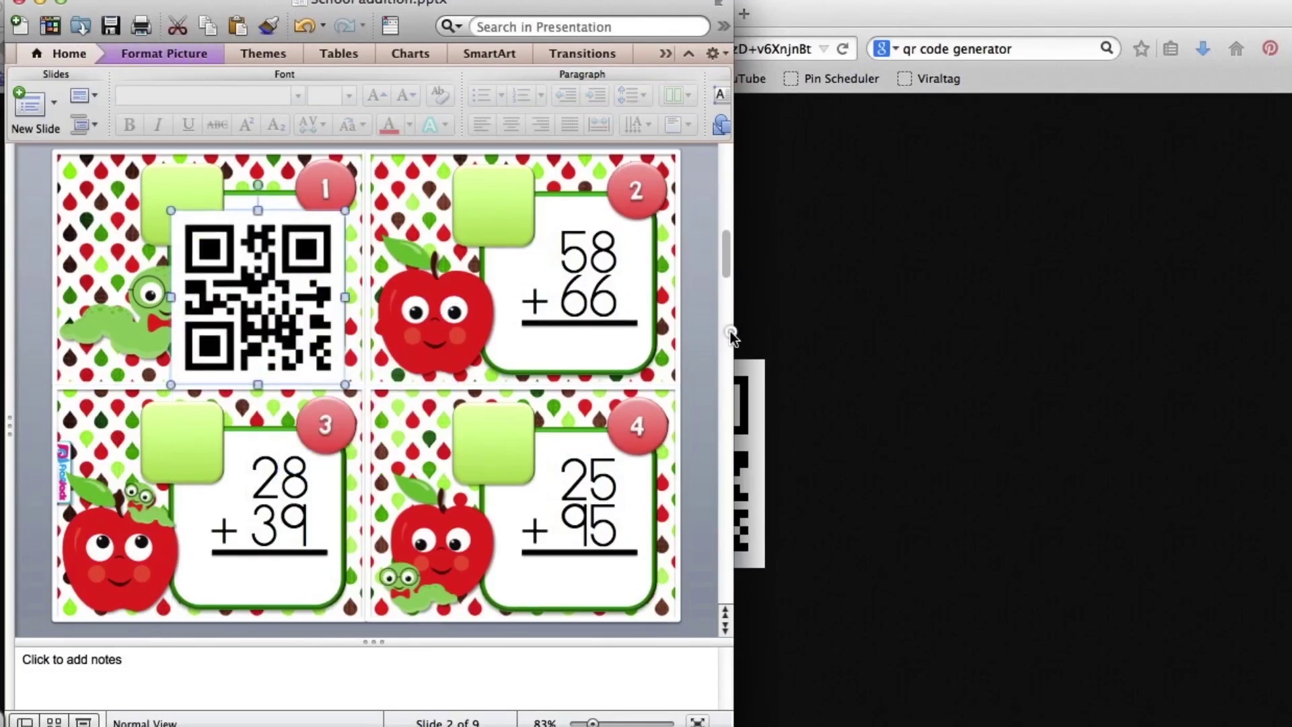
{"action": "double_click", "coordinate": [246, 283]}
{"action": "left_click_drag", "start_coordinate": [734, 268], "coordinate": [1018, 280]}
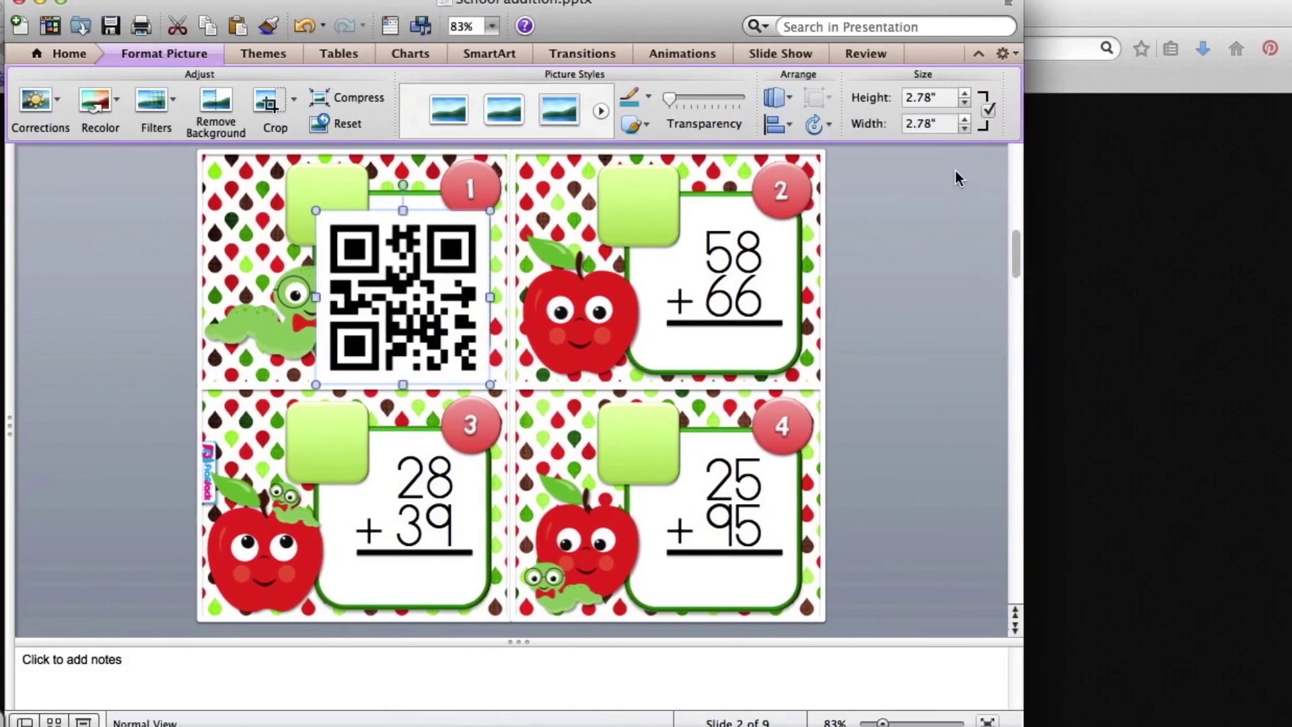
Resize the QR code to 1 inch high and place it on card 1's green square.
{"action": "left_click", "coordinate": [947, 99]}
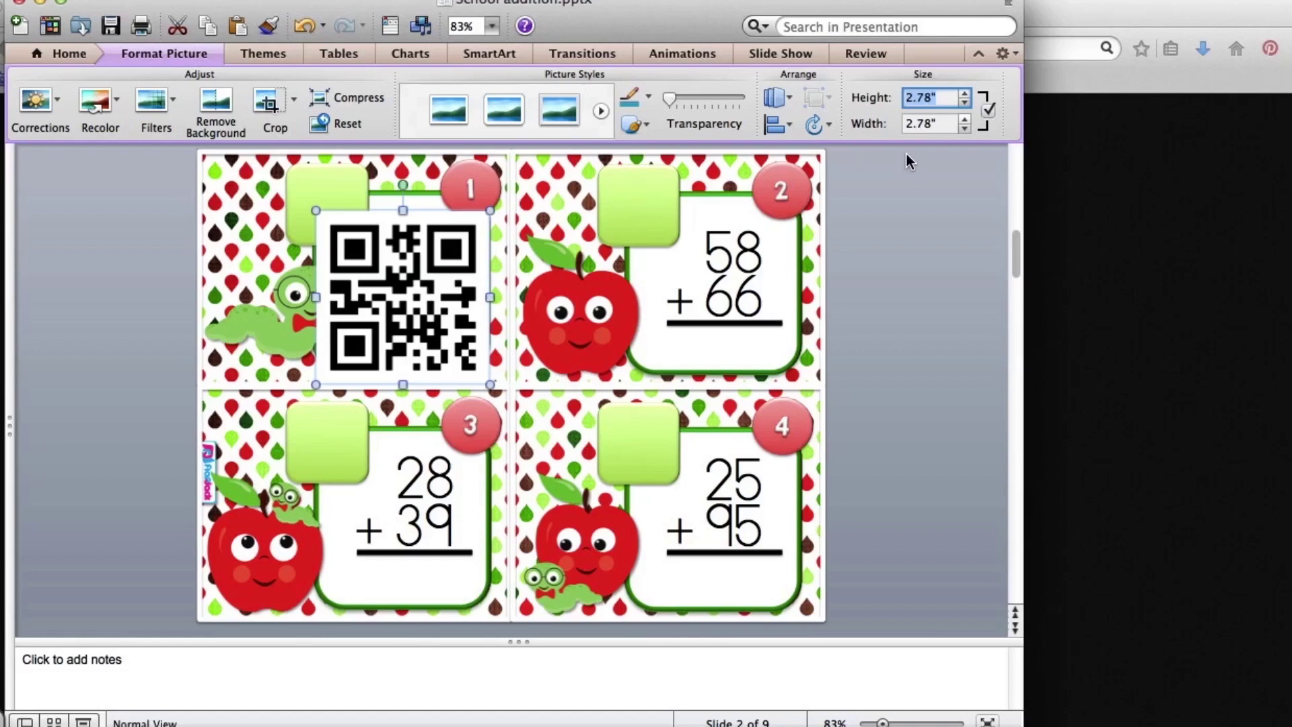
{"action": "type", "text": "1"}
{"action": "key", "text": "Return"}
{"action": "left_click_drag", "start_coordinate": [369, 237], "coordinate": [331, 210]}
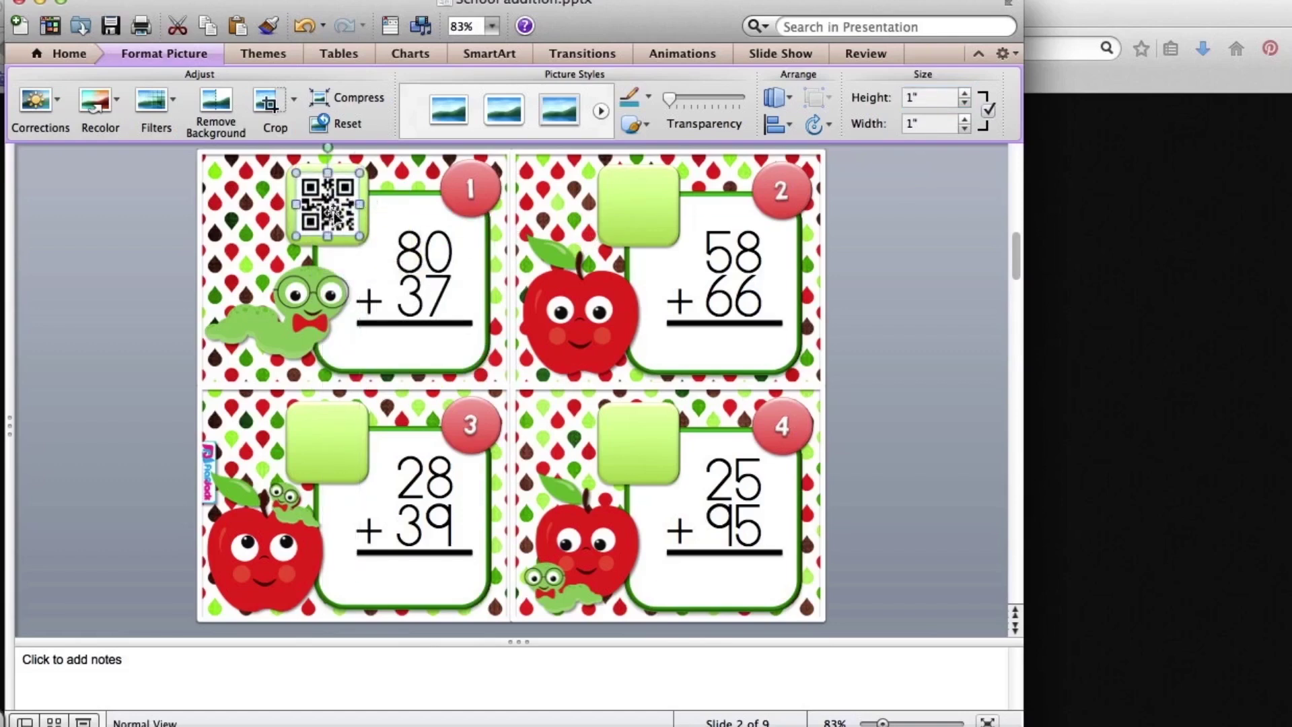
{"action": "left_click", "coordinate": [155, 292]}
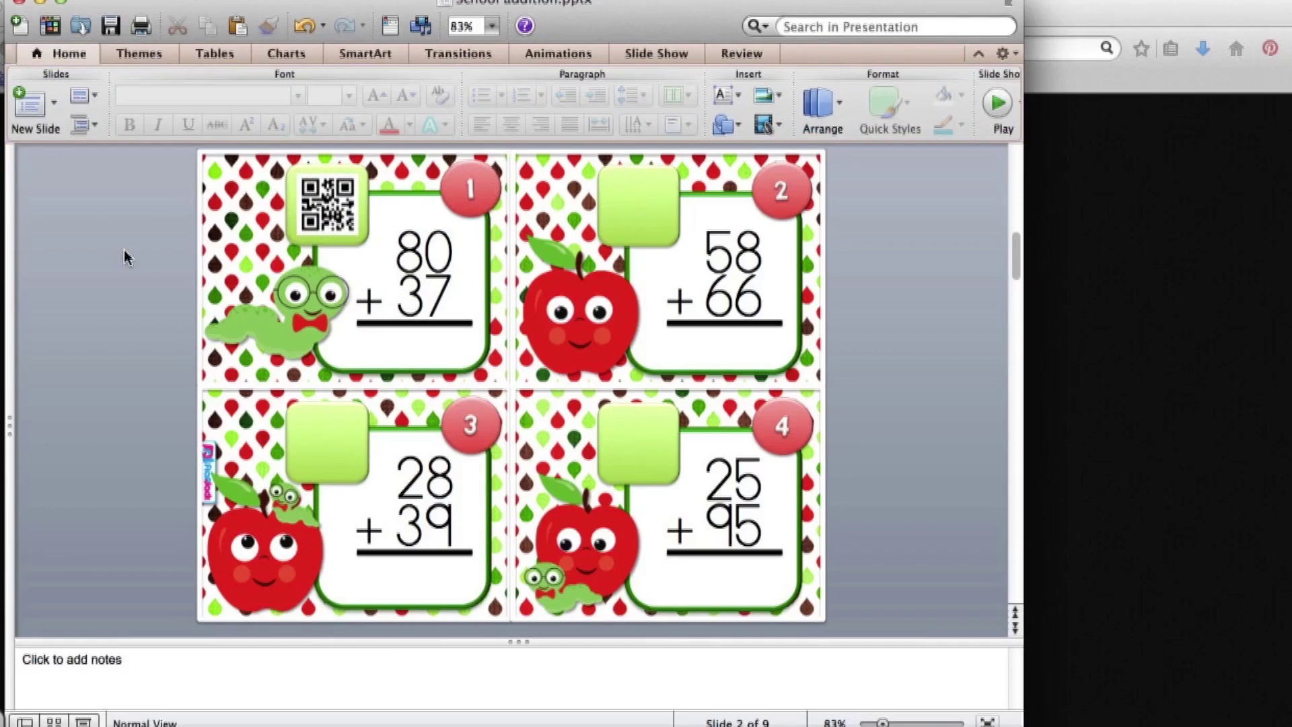
{"action": "left_click", "coordinate": [162, 1]}
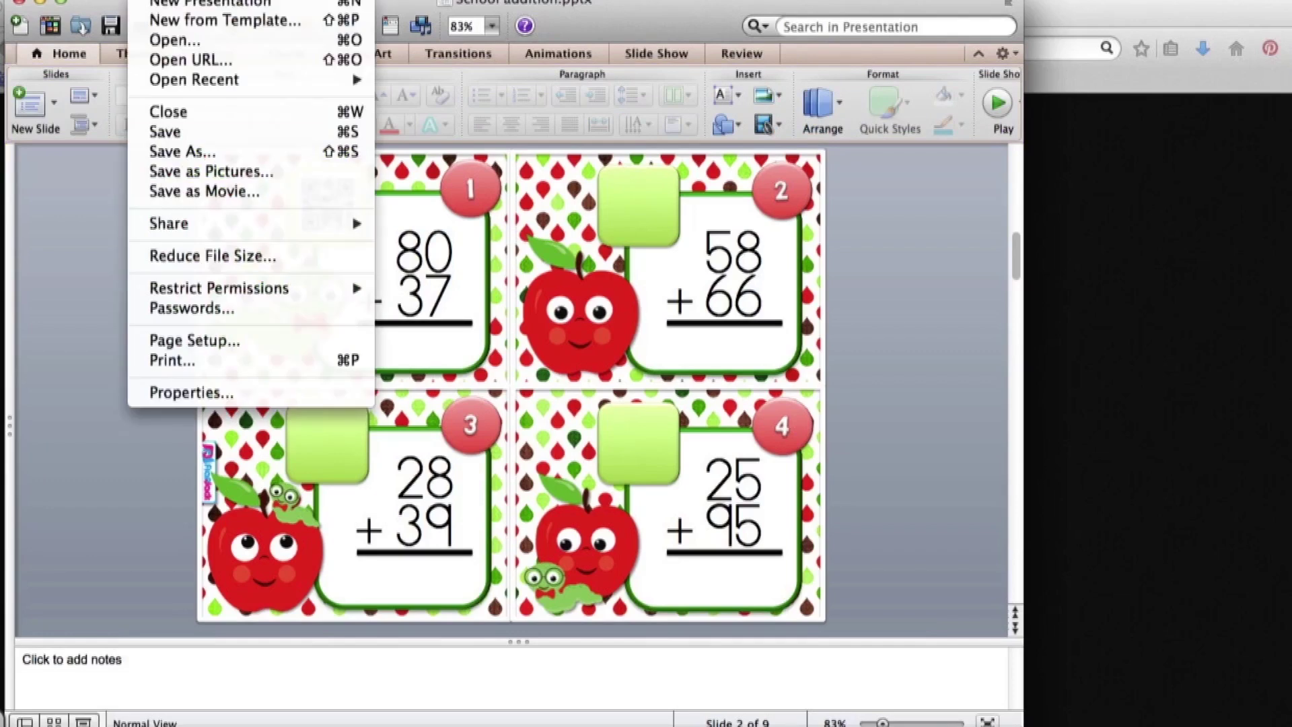
{"action": "mouse_move", "coordinate": [303, 1]}
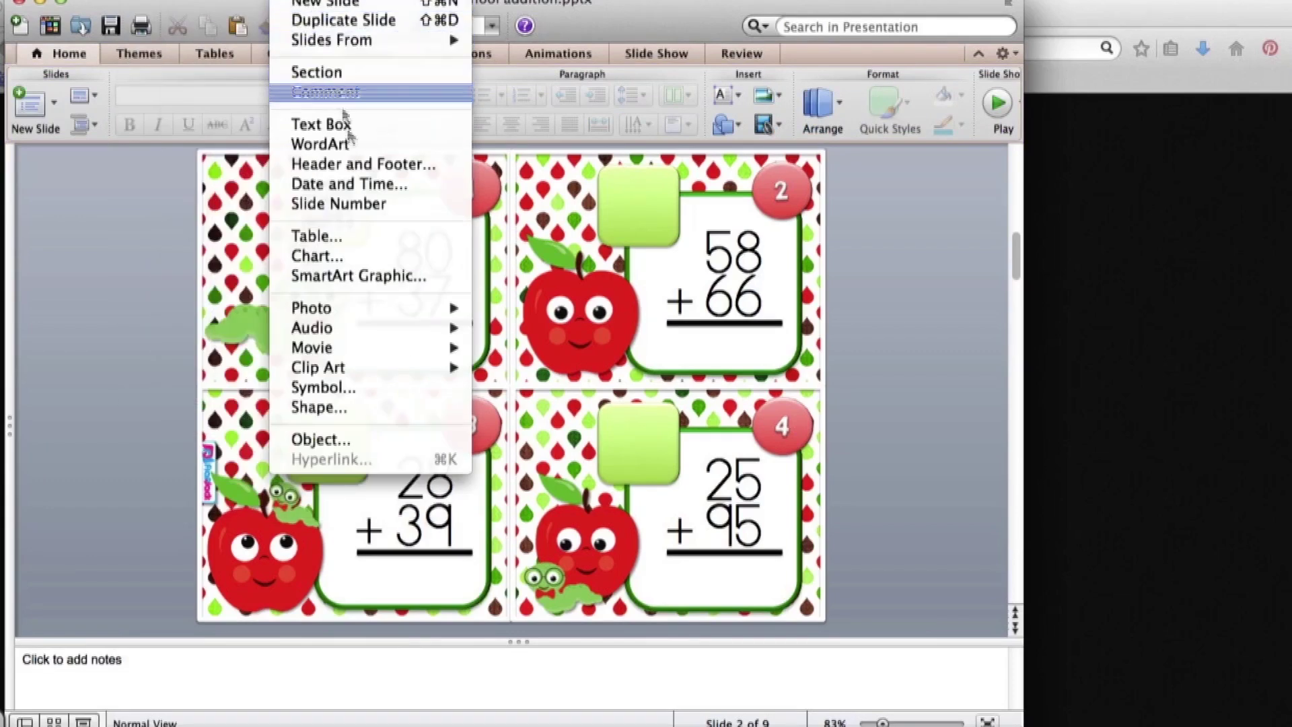
{"action": "mouse_move", "coordinate": [397, 308]}
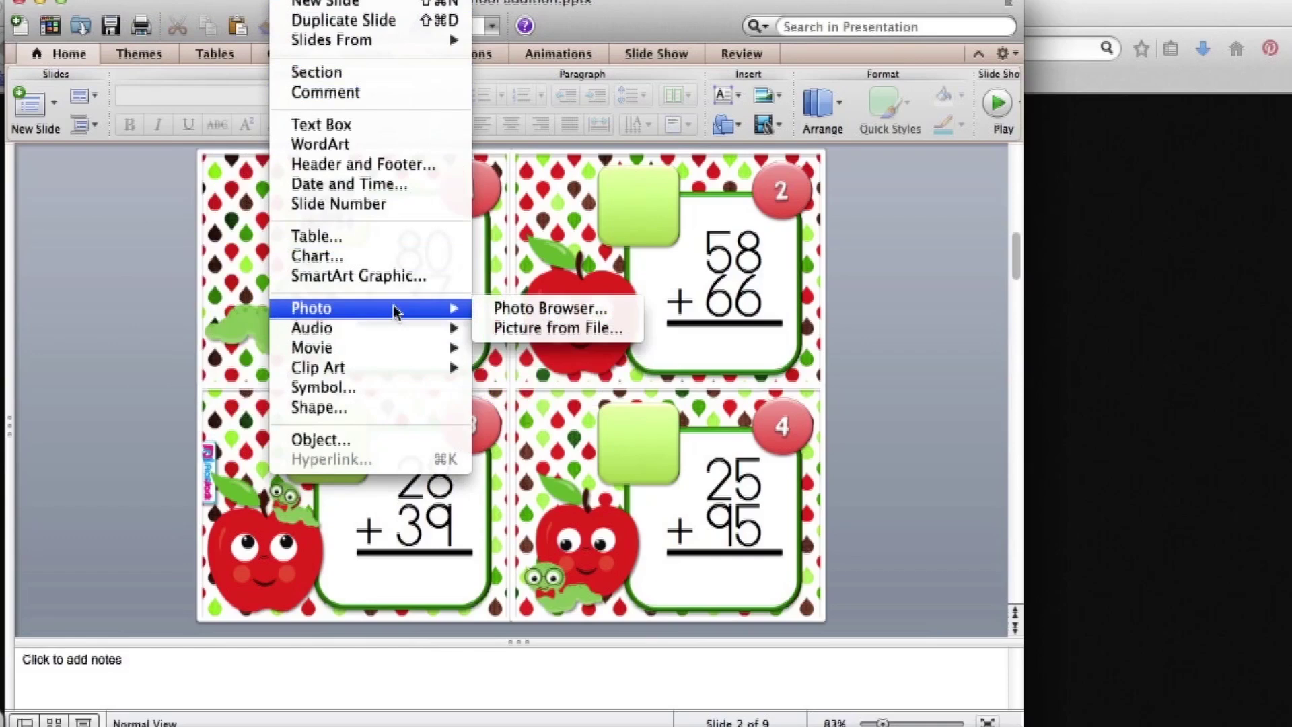
{"action": "left_click", "coordinate": [513, 329]}
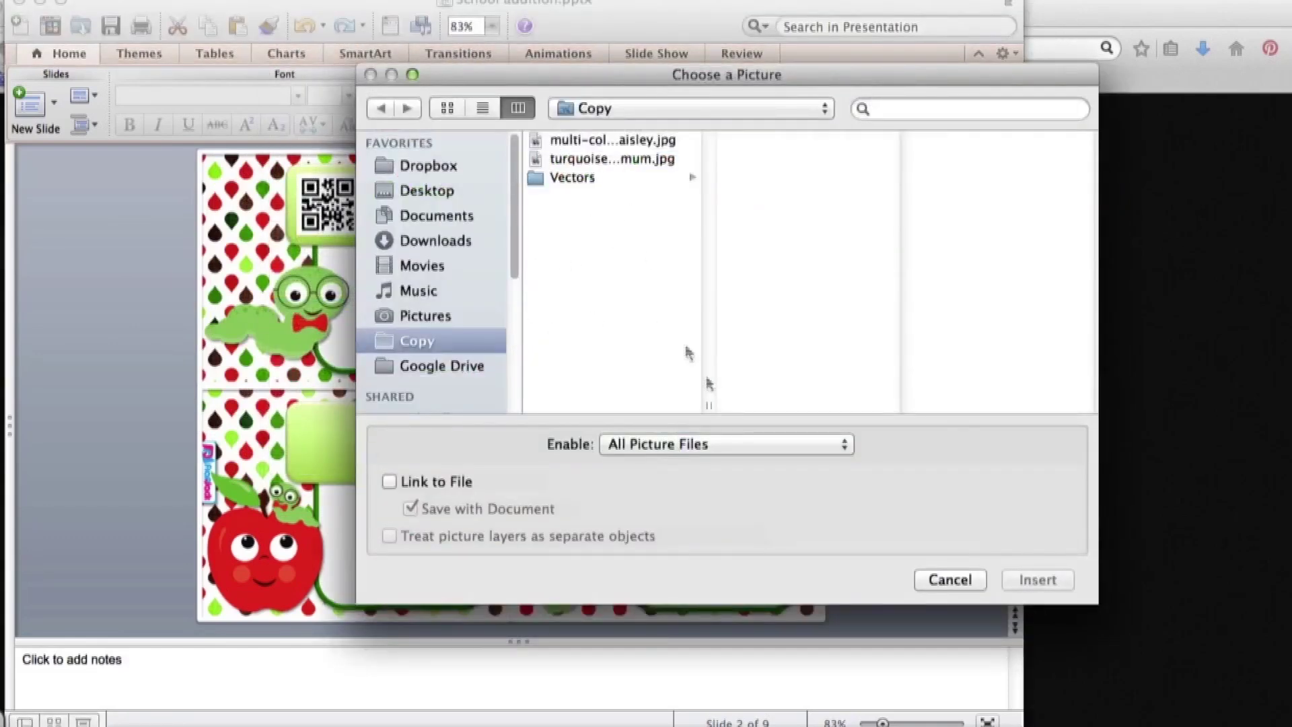
{"action": "left_click", "coordinate": [977, 584]}
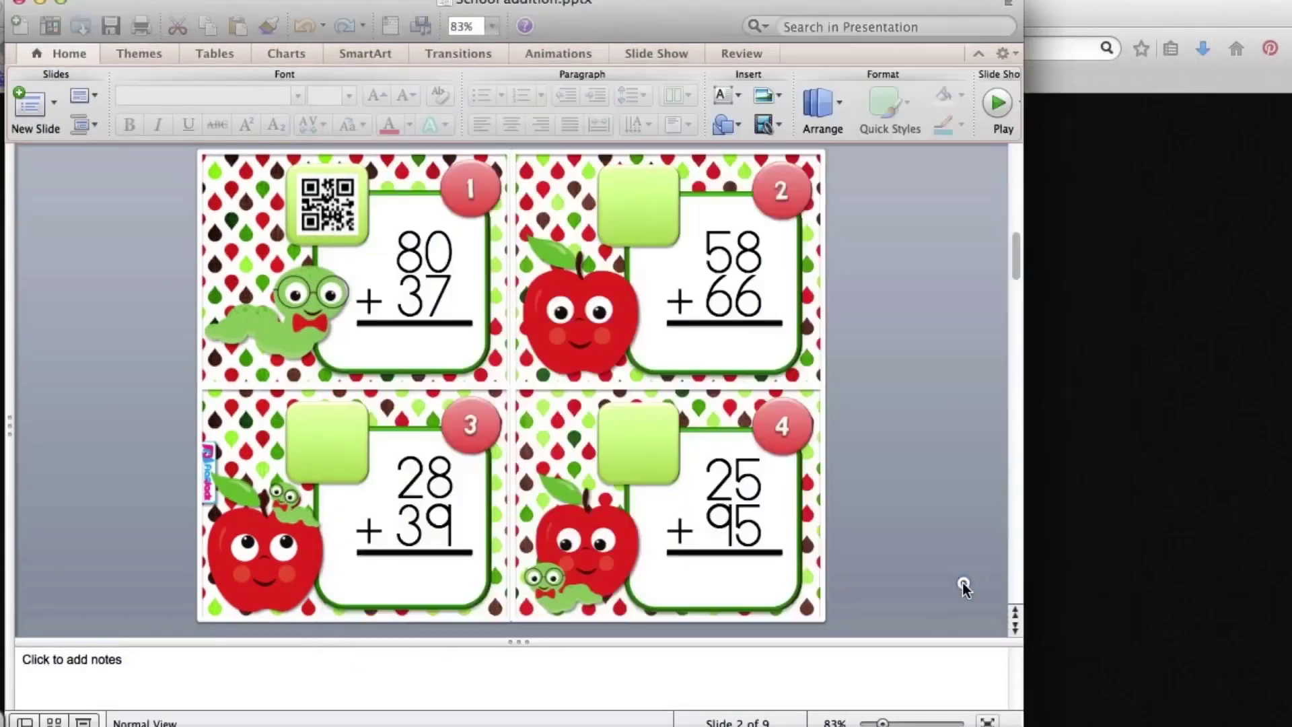